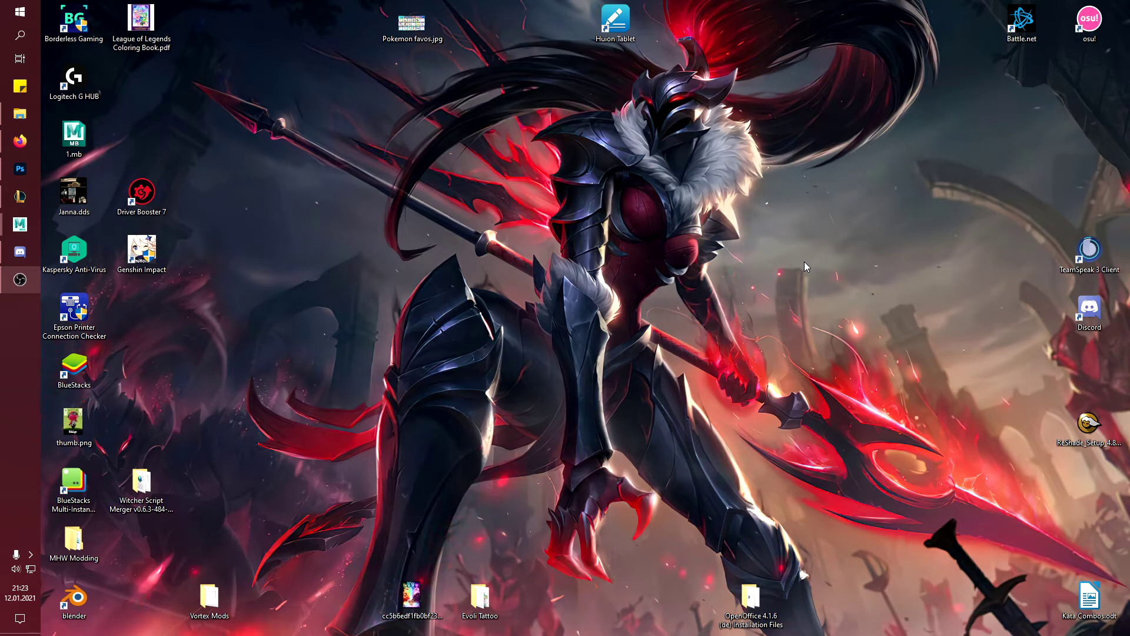
# - Open a File Explorer window, go to Custom Skins and enter the Obsidian_4.2.2_Portable_x64 folder
pyautogui.rightClick(21, 122)
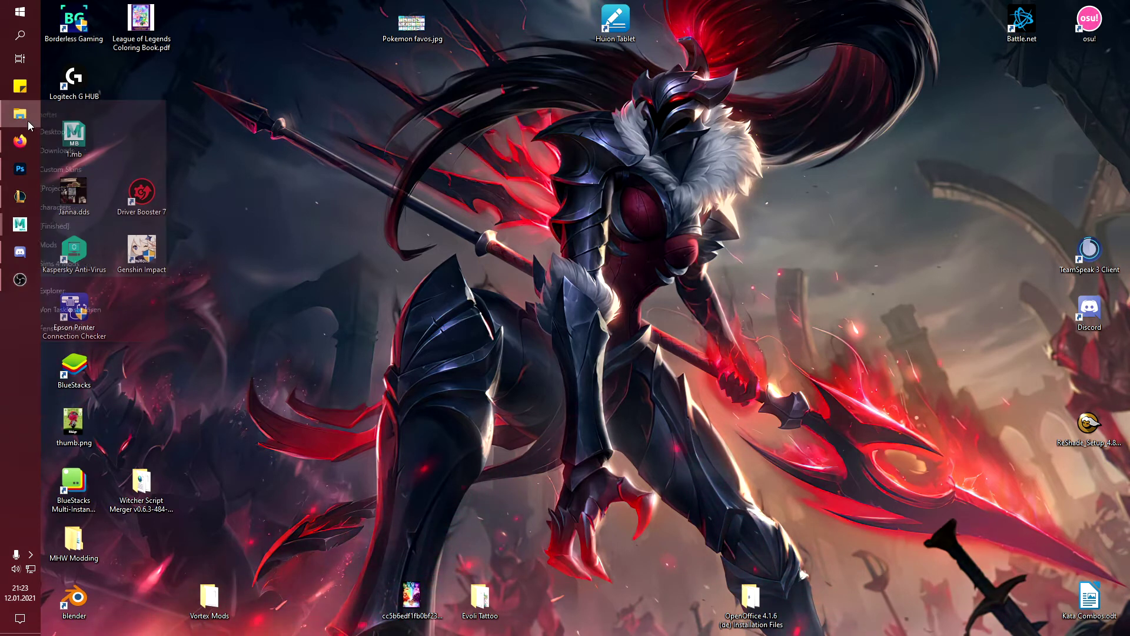
pyautogui.click(79, 132)
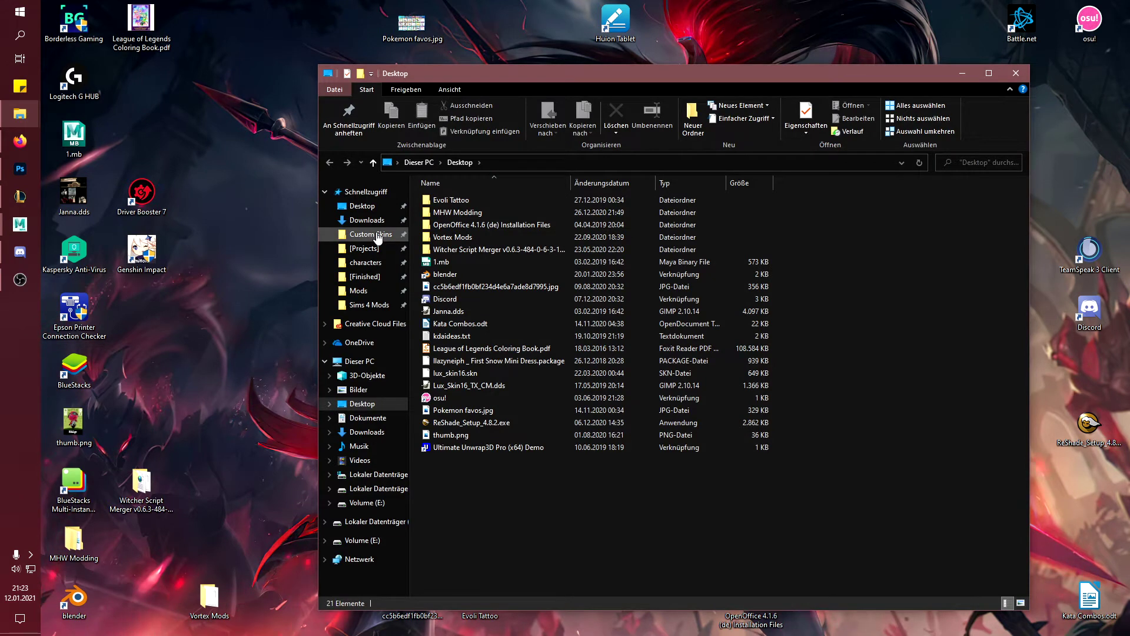
pyautogui.click(372, 234)
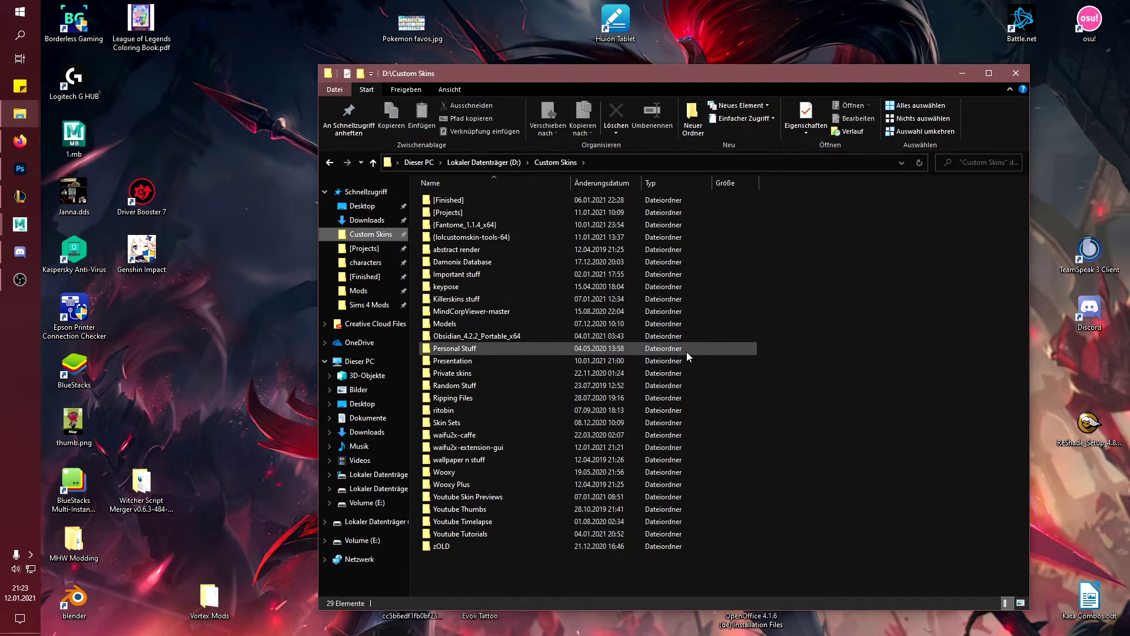
pyautogui.doubleClick(486, 336)
# - Launch Obsidian and load the Vayne.wad.client game archive from the Champions folder
pyautogui.doubleClick(435, 251)
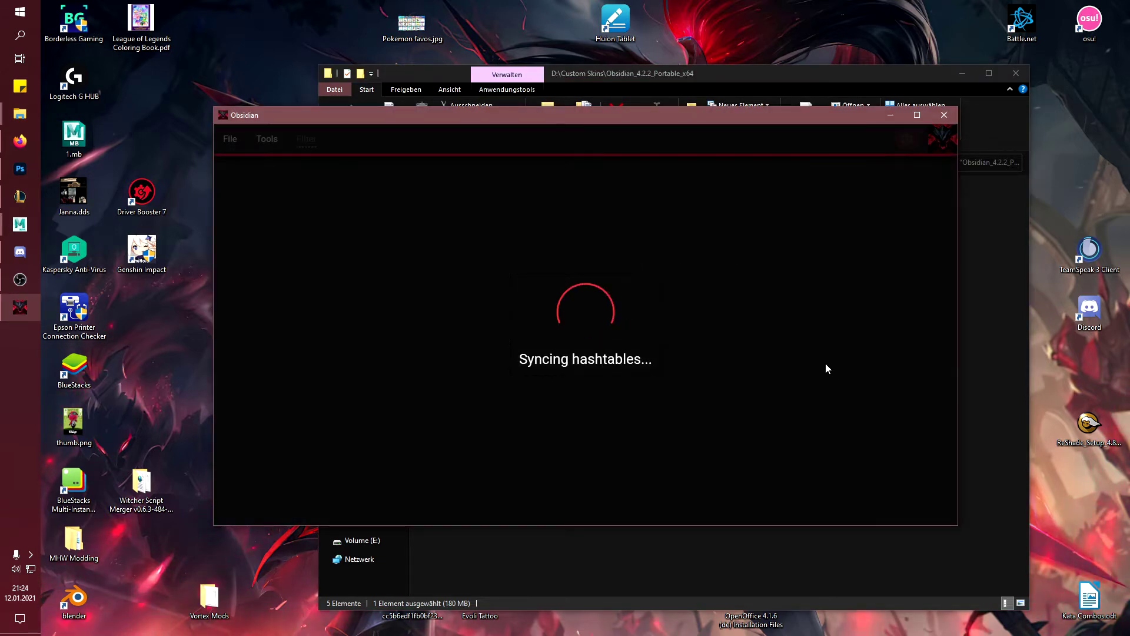
pyautogui.moveTo(682, 116); pyautogui.dragTo(566, 72)
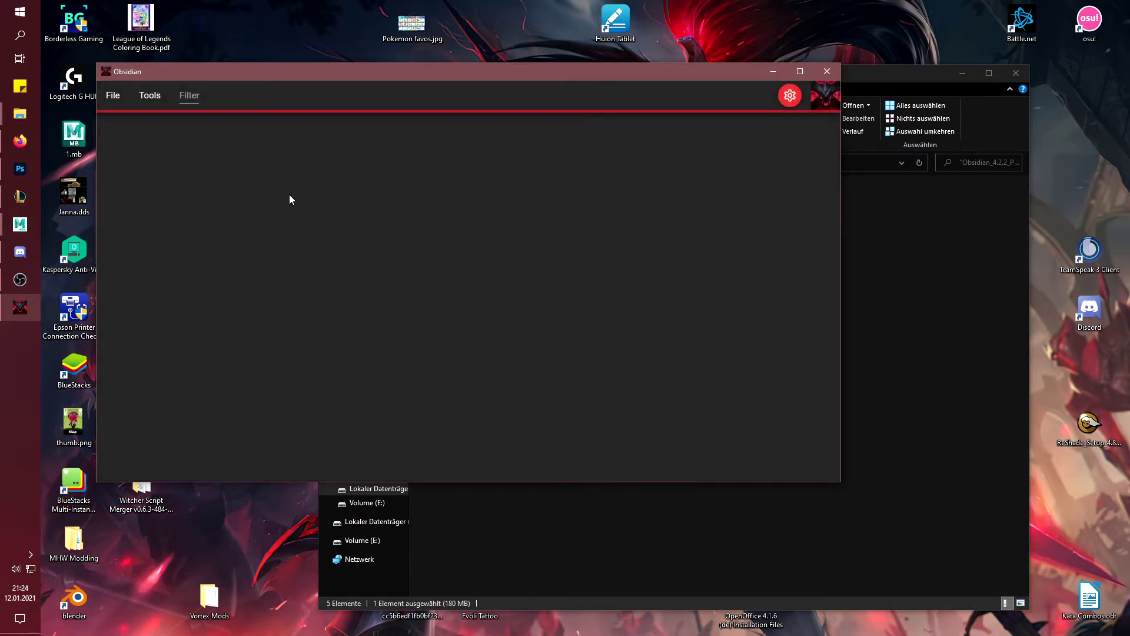
pyautogui.click(114, 95)
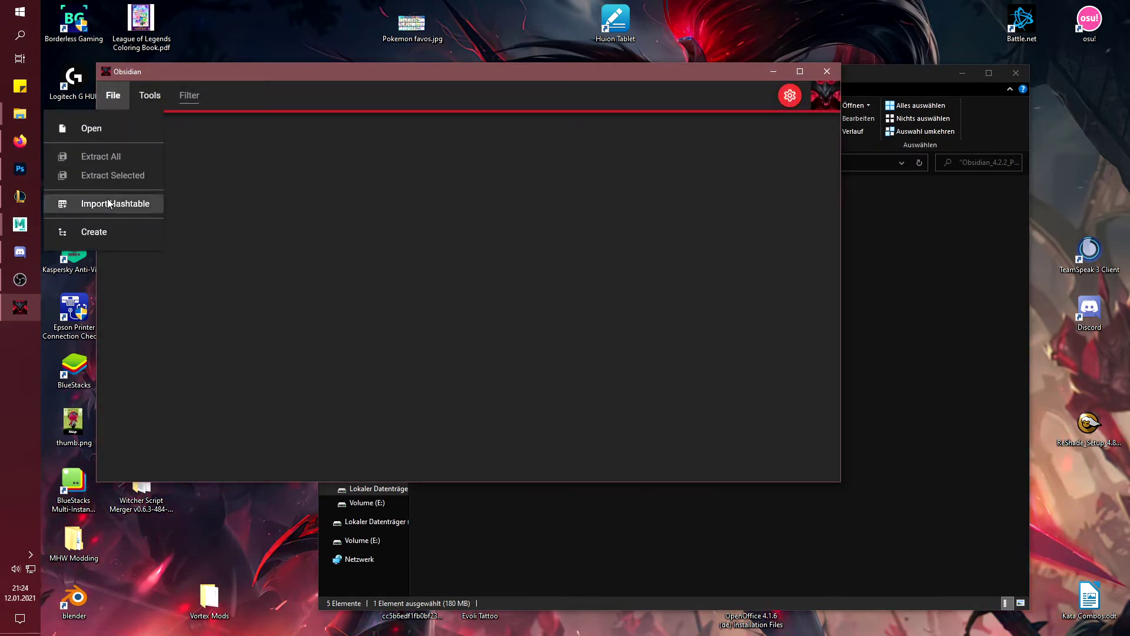
pyautogui.click(97, 128)
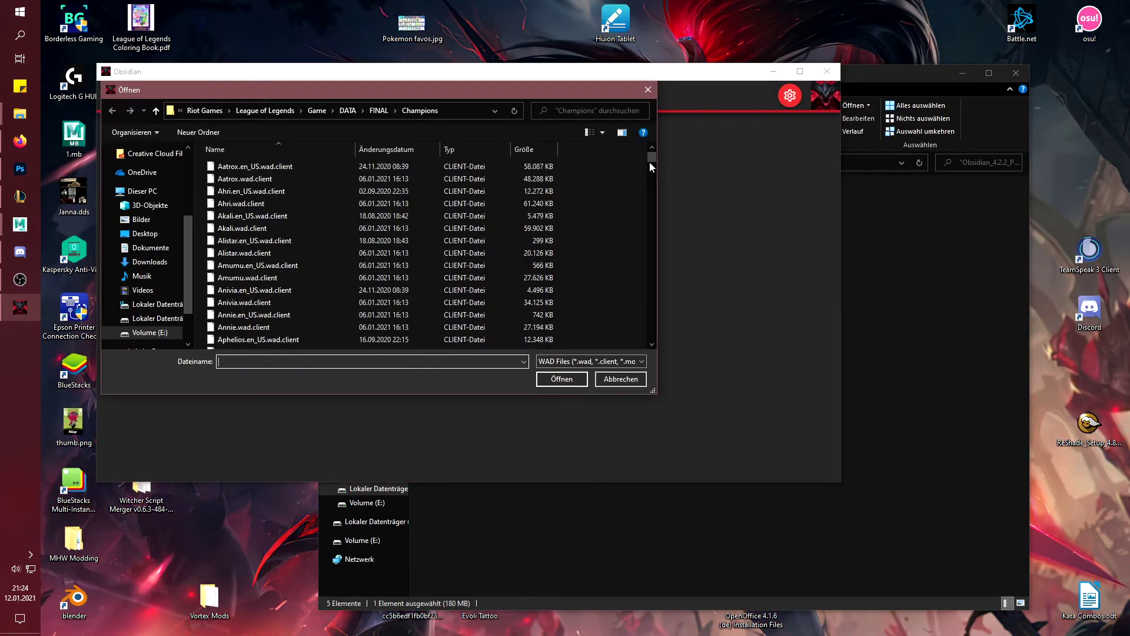
pyautogui.moveTo(652, 159); pyautogui.dragTo(640, 326)
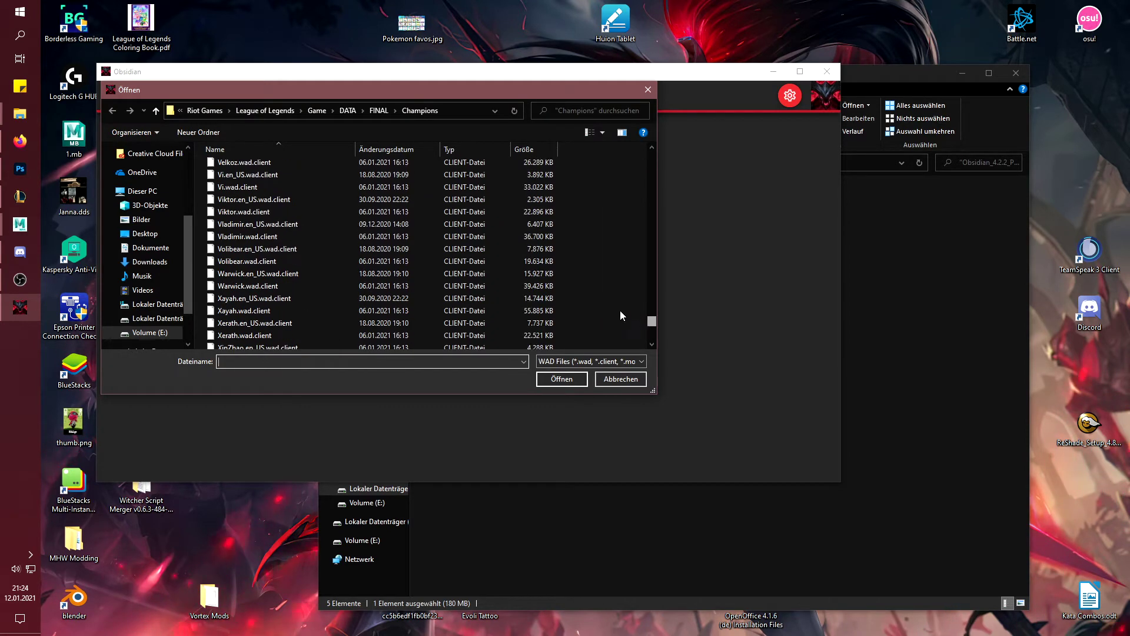
pyautogui.scroll(2, 252, 295)
pyautogui.scroll(2, 241, 233)
pyautogui.scroll(1, 239, 233)
pyautogui.scroll(1, 237, 233)
pyautogui.doubleClick(239, 224)
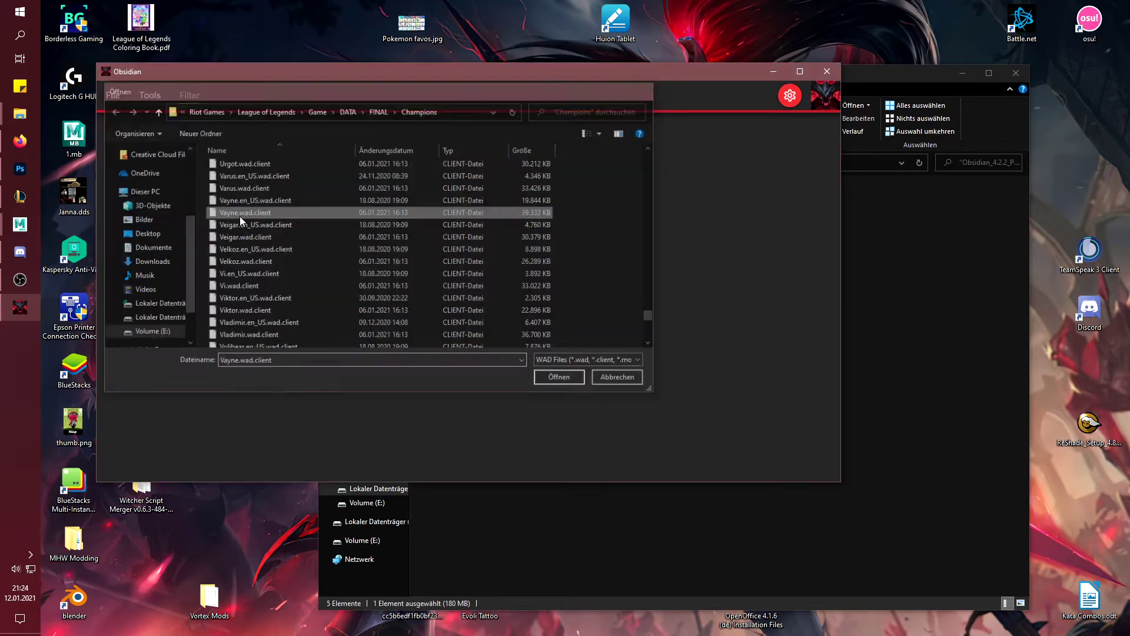
# - Extract all files of the archive into the Downloads folder
pyautogui.click(113, 95)
pyautogui.click(114, 155)
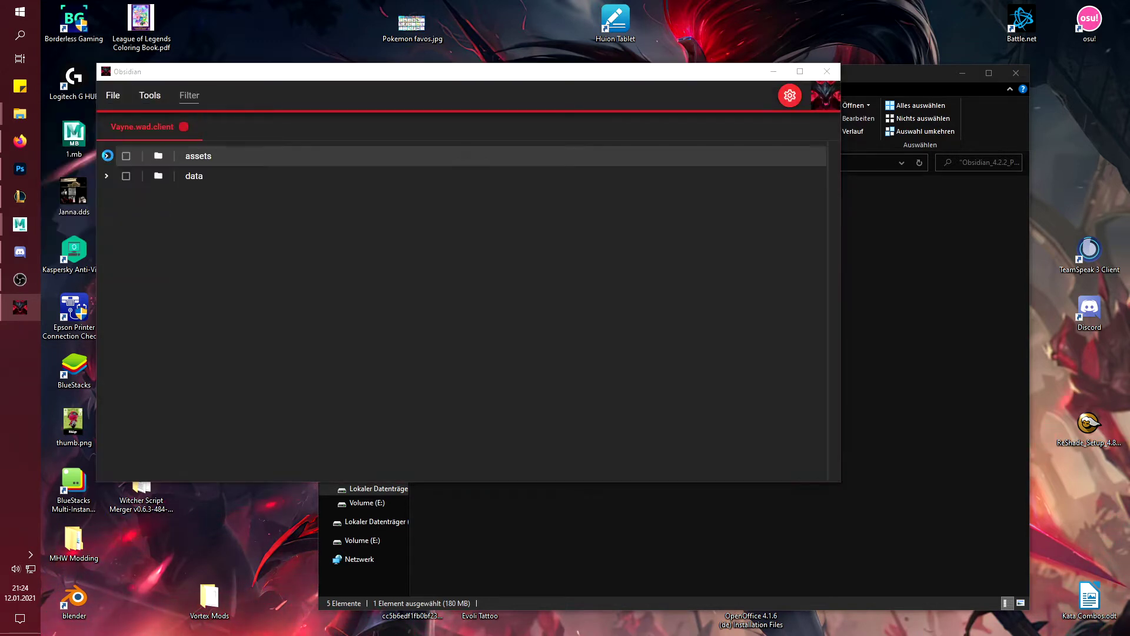
pyautogui.scroll(3, 190, 232)
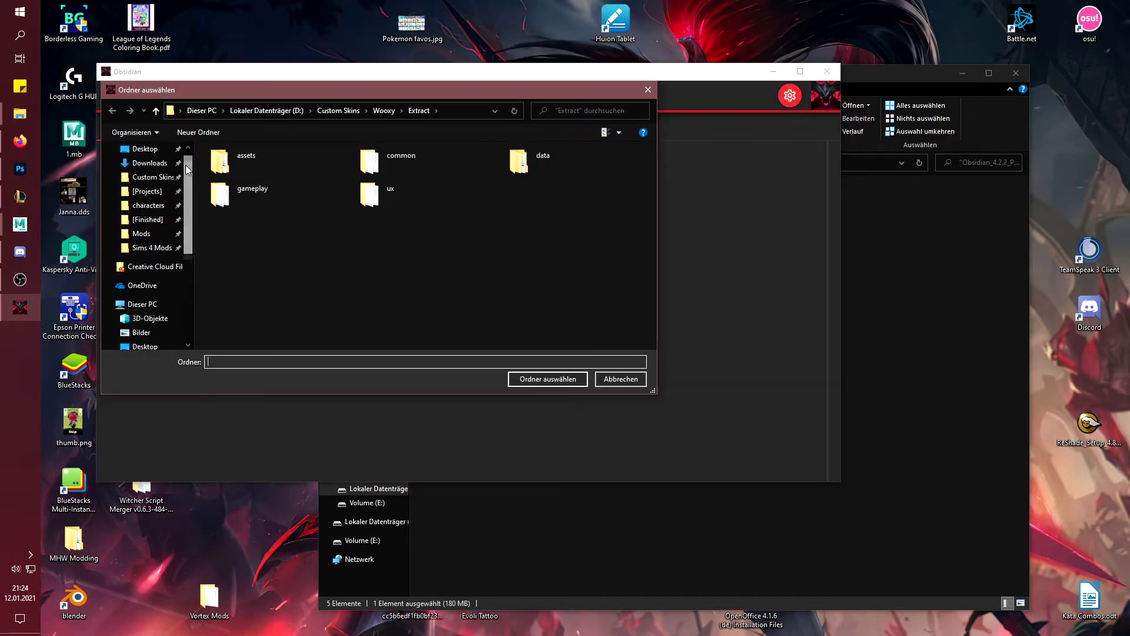
pyautogui.click(150, 163)
pyautogui.scroll(1, 150, 217)
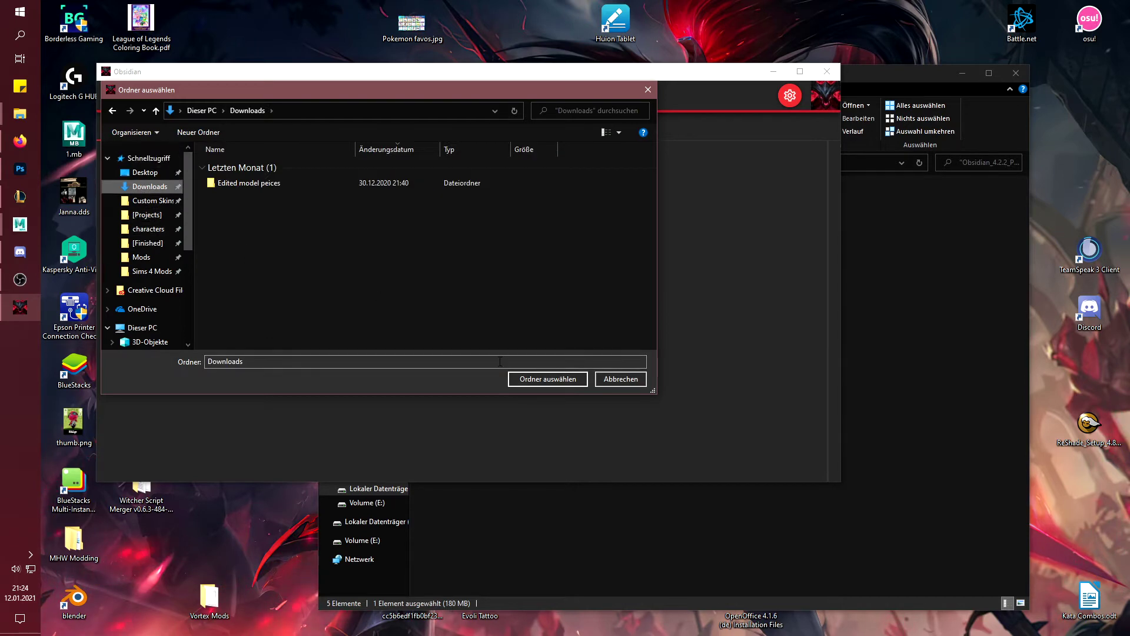
pyautogui.click(557, 380)
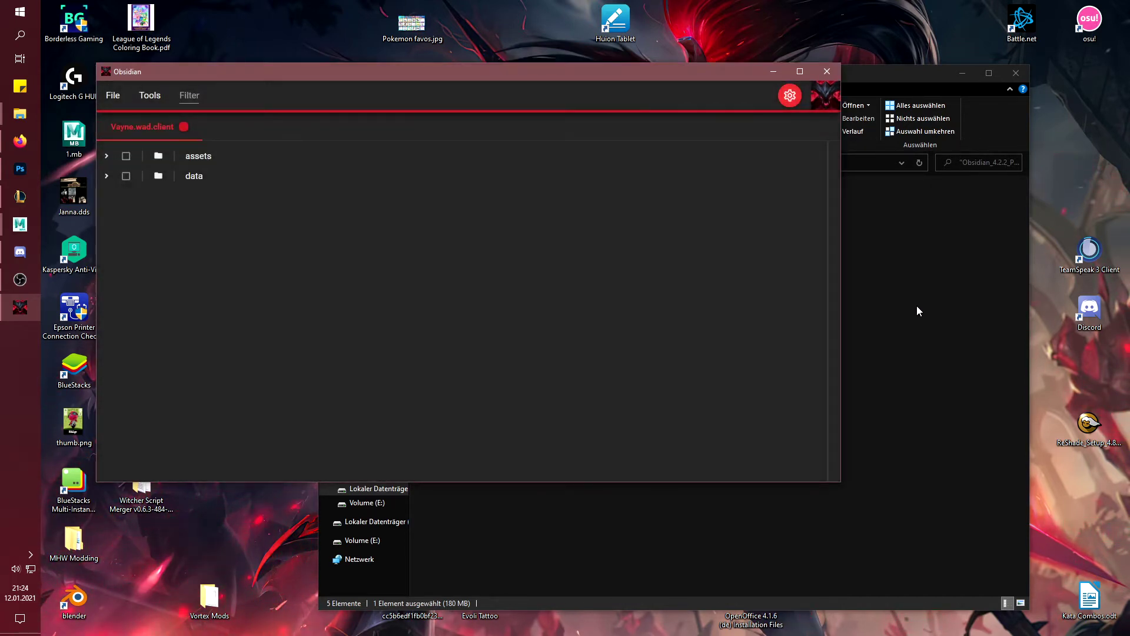
# - Show Downloads and delete the extracted .bin files and OBSIDIAN_PACKED_MAPPING.txt
pyautogui.click(916, 311)
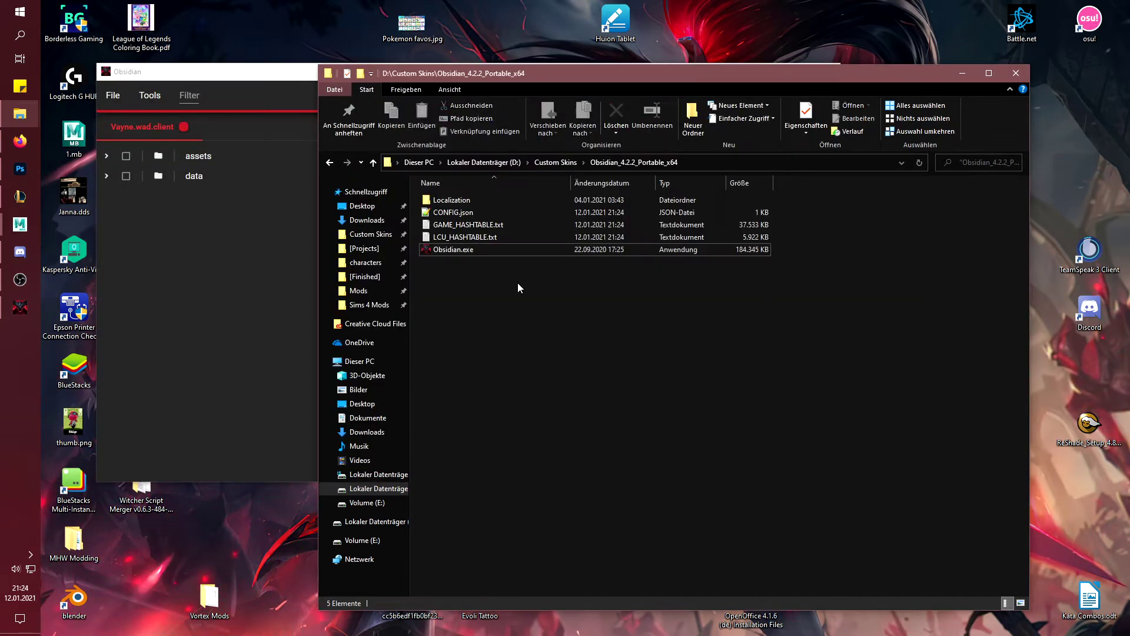
pyautogui.click(367, 220)
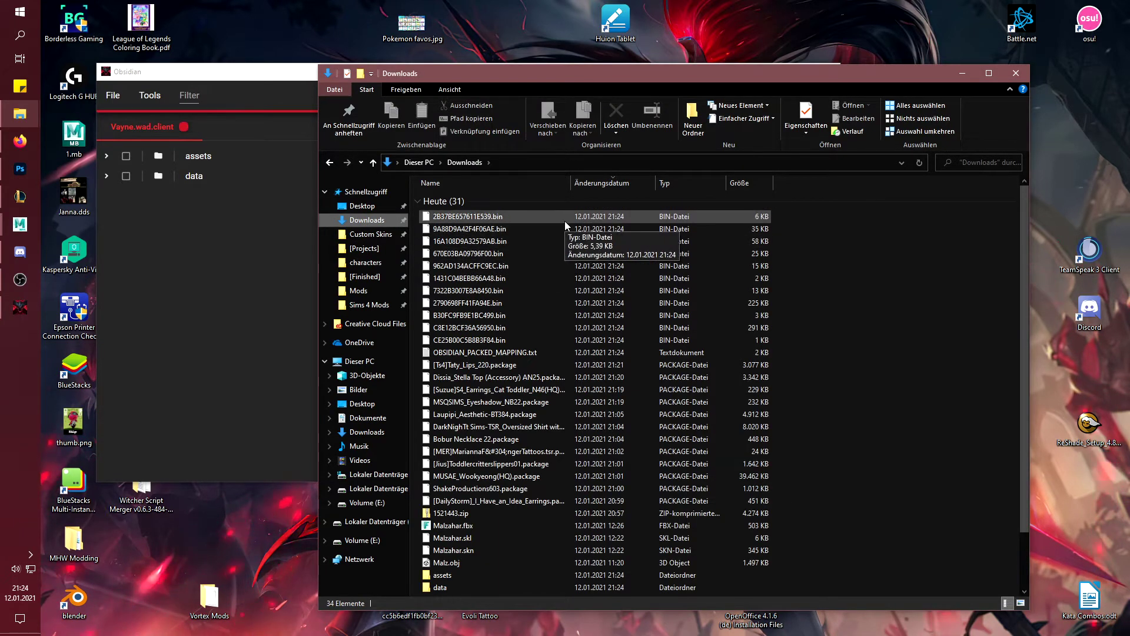
pyautogui.moveTo(416, 215)
pyautogui.mouseDown()
pyautogui.moveTo(684, 294)
pyautogui.moveTo(686, 347)
pyautogui.mouseUp()
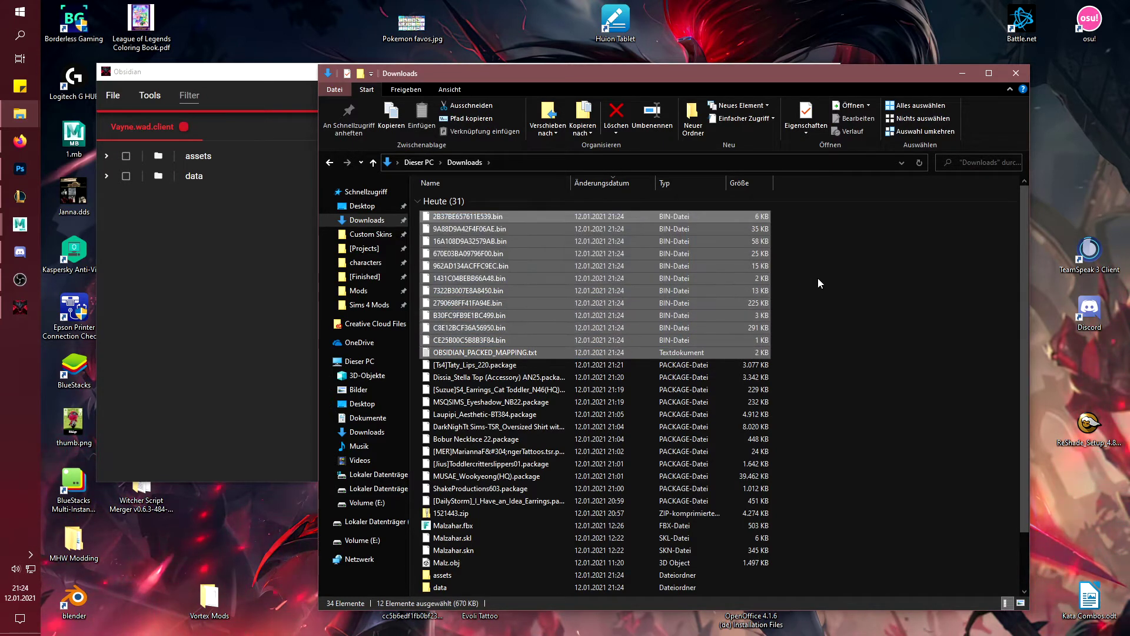
pyautogui.press('Delete')
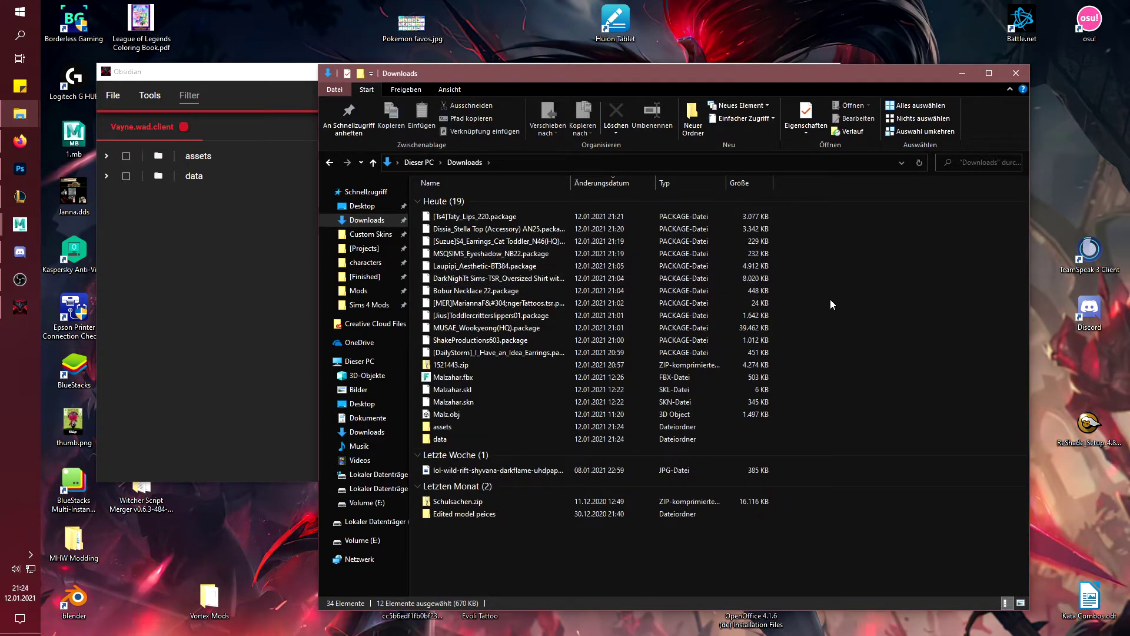
# - Delete the extracted data folder, keeping only the assets folder
pyautogui.click(468, 439)
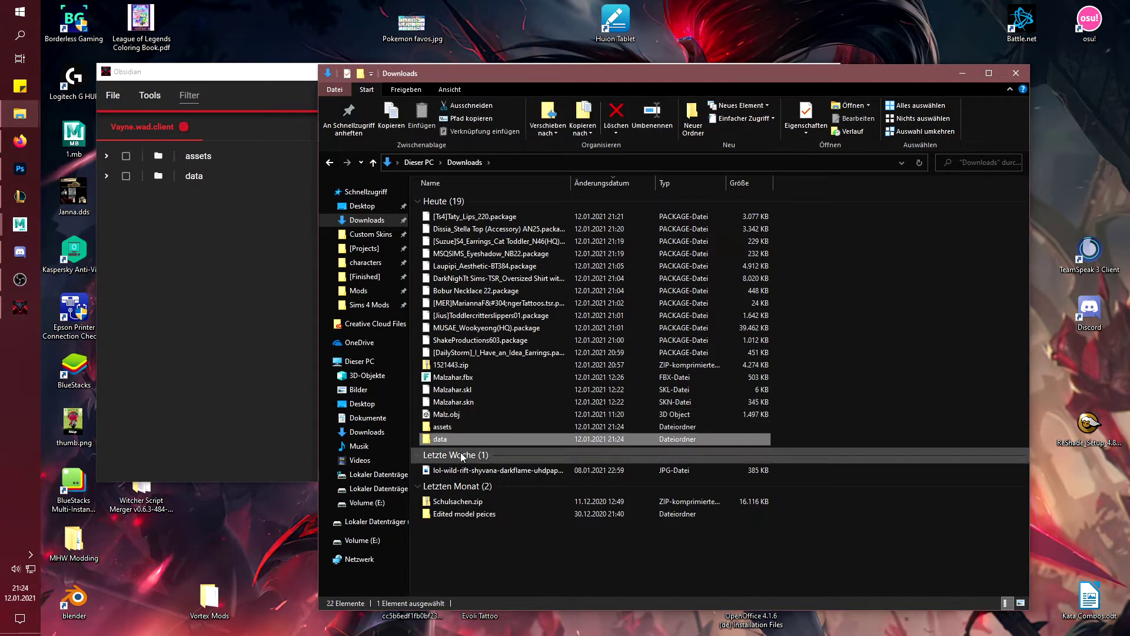
pyautogui.press('Delete')
pyautogui.click(450, 428)
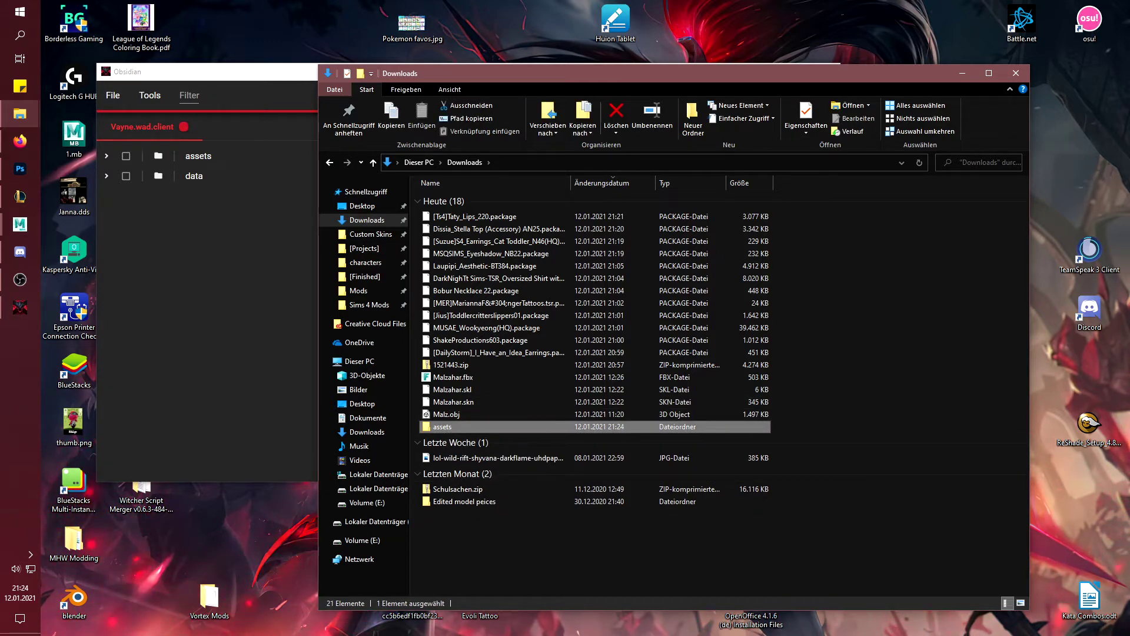
# - Arrange the Headmistress Waifu Vayne and Downloads windows side by side
pyautogui.moveTo(600, 115); pyautogui.dragTo(351, 99)
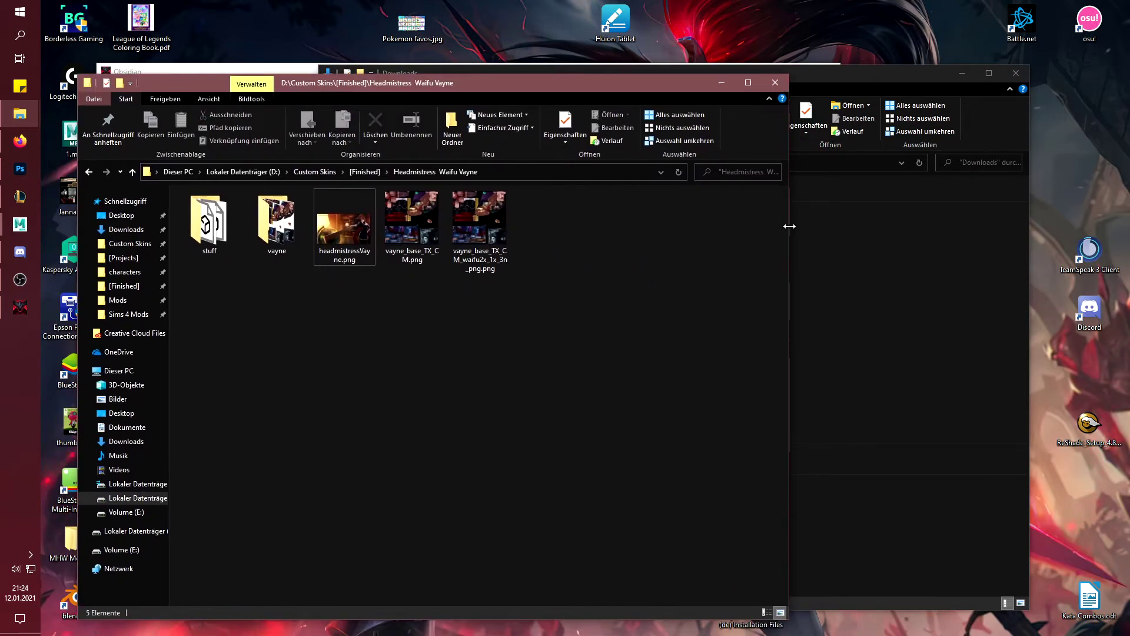
pyautogui.moveTo(789, 226); pyautogui.dragTo(506, 226)
pyautogui.rightClick(280, 356)
pyautogui.click(679, 88)
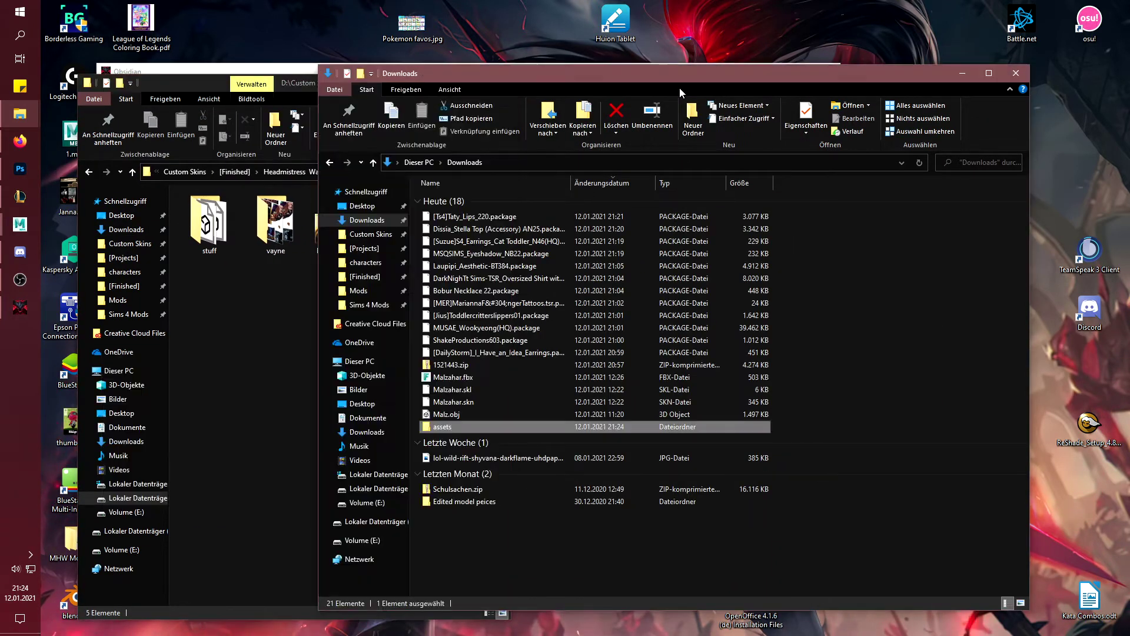
pyautogui.moveTo(679, 88); pyautogui.dragTo(800, 84)
# - Create a Vayne.wad.client folder in the project and move the assets folder into it
pyautogui.rightClick(268, 321)
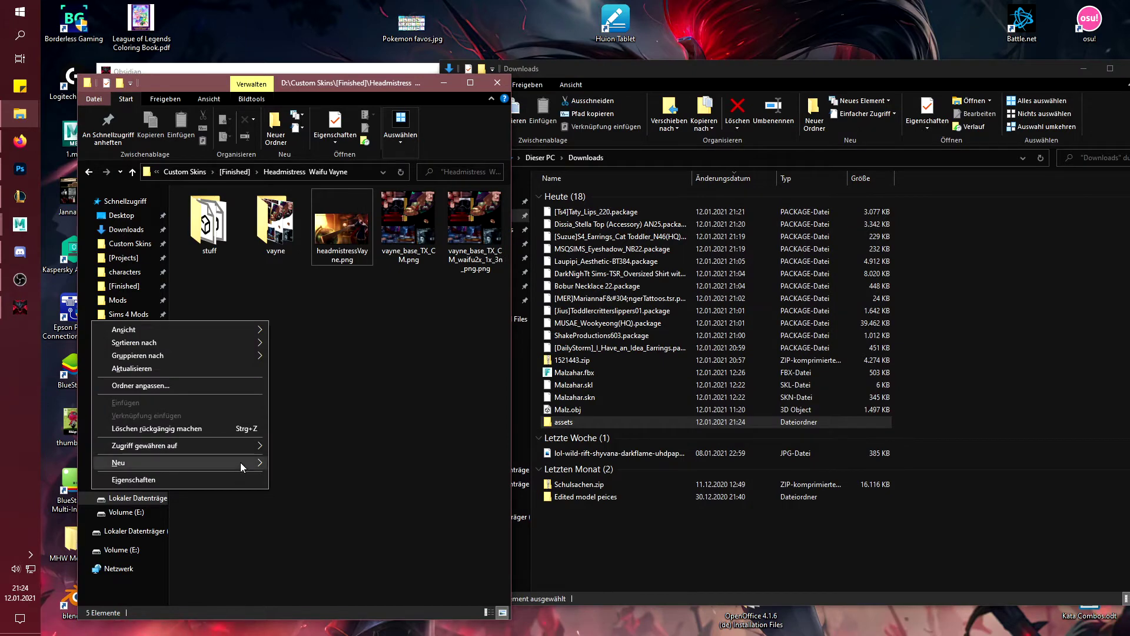
pyautogui.click(291, 459)
pyautogui.write('Vay')
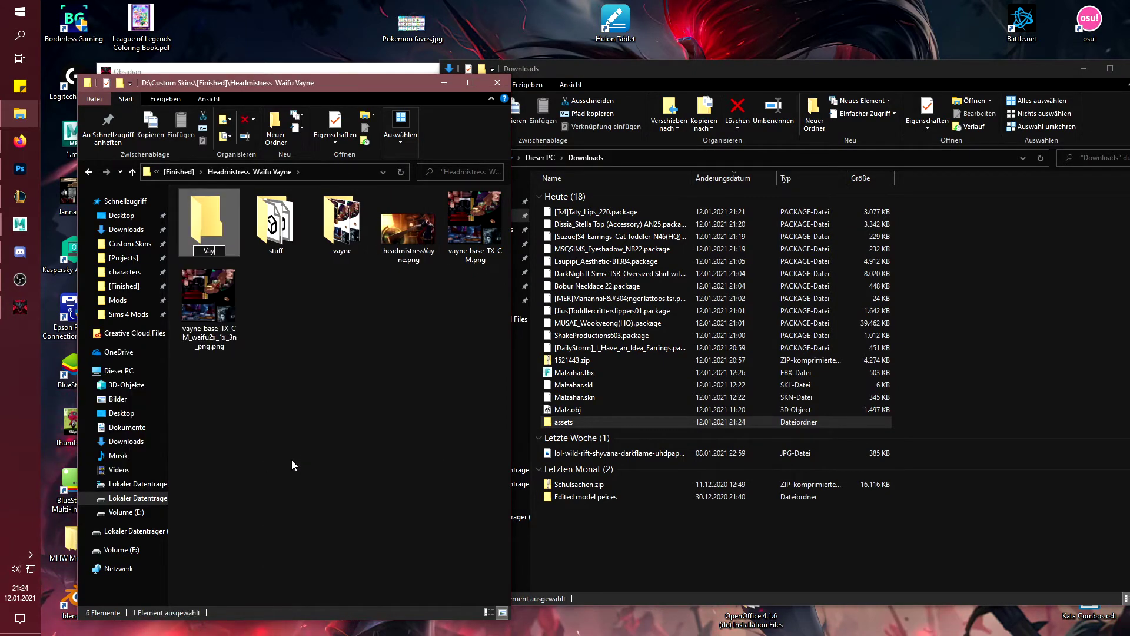
pyautogui.write('ne.wad.client')
pyautogui.press('Return')
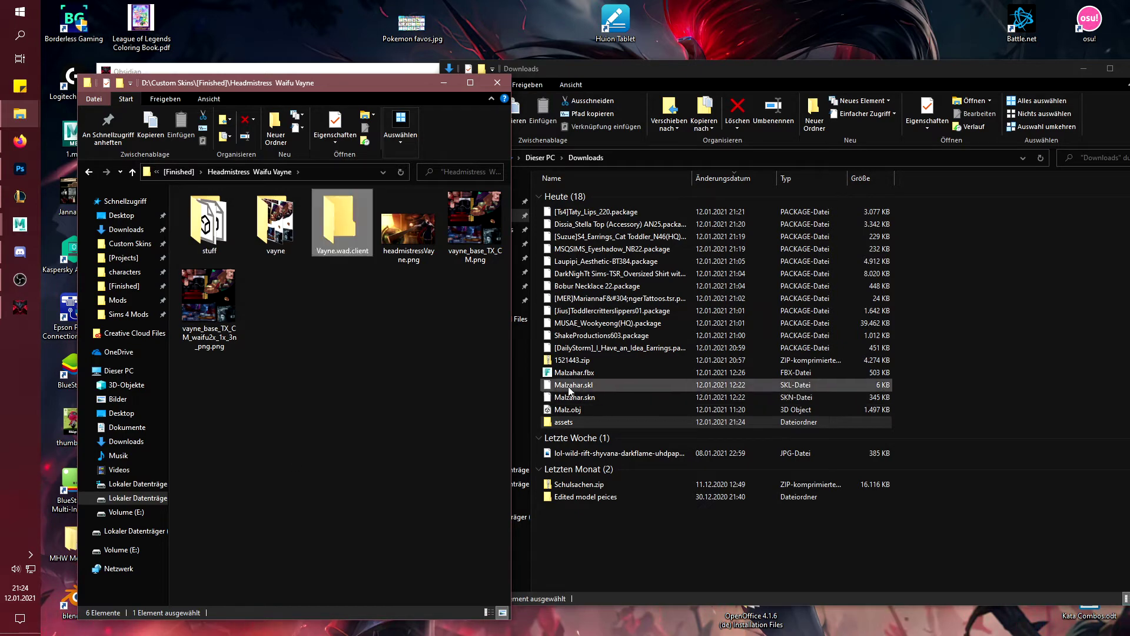
pyautogui.moveTo(563, 423); pyautogui.dragTo(340, 221)
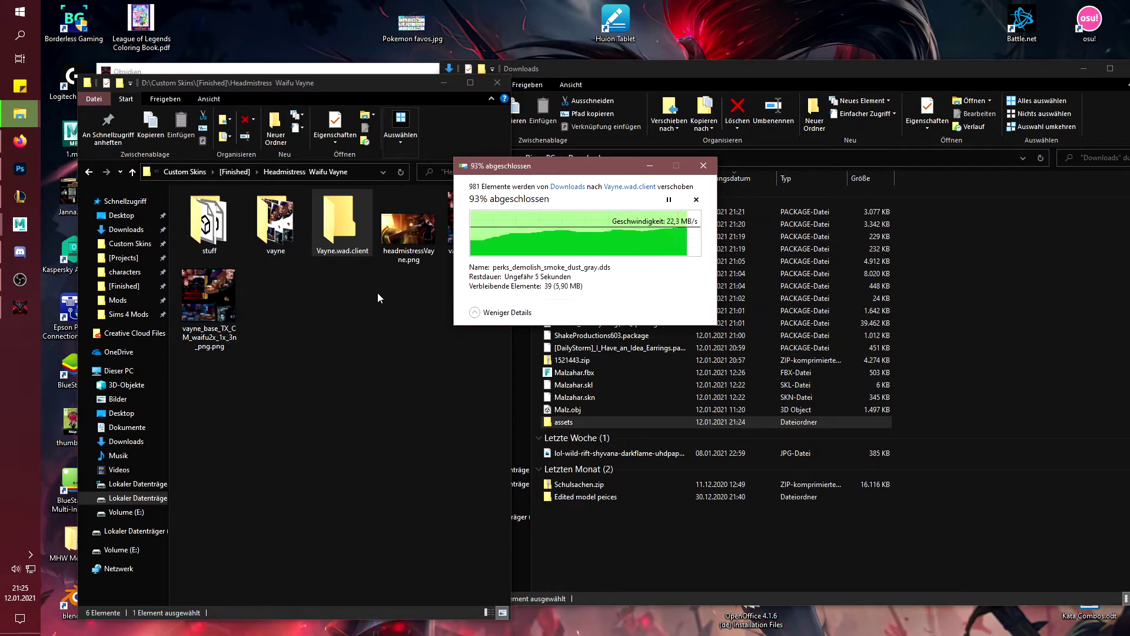
# - Inside Vayne.wad.client > assets, delete the particles, shared, sounds and spells folders
pyautogui.doubleClick(344, 240)
pyautogui.doubleClick(203, 206)
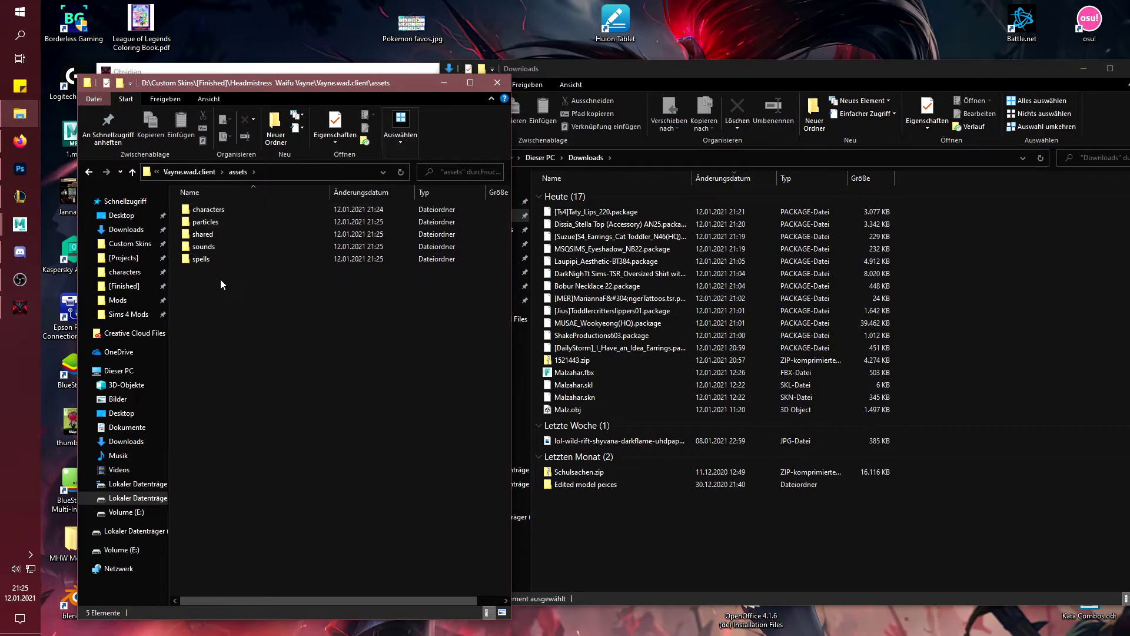
pyautogui.moveTo(205, 314); pyautogui.dragTo(219, 233)
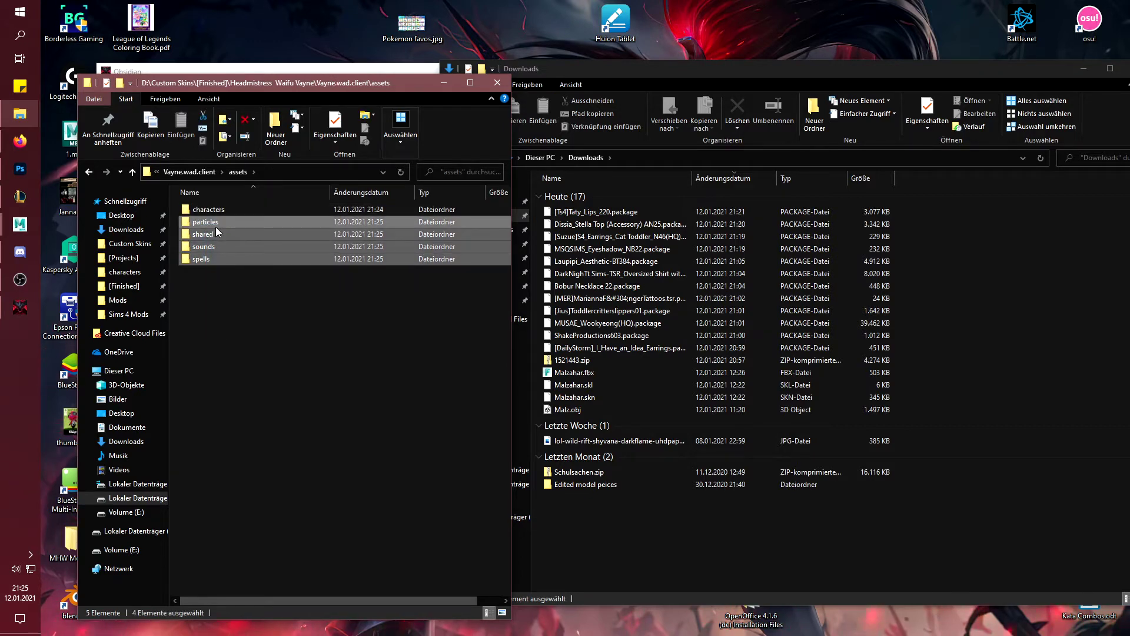
pyautogui.press('Delete')
# - In characters, delete the aatrox folder and navigate into the vayne folder
pyautogui.doubleClick(215, 208)
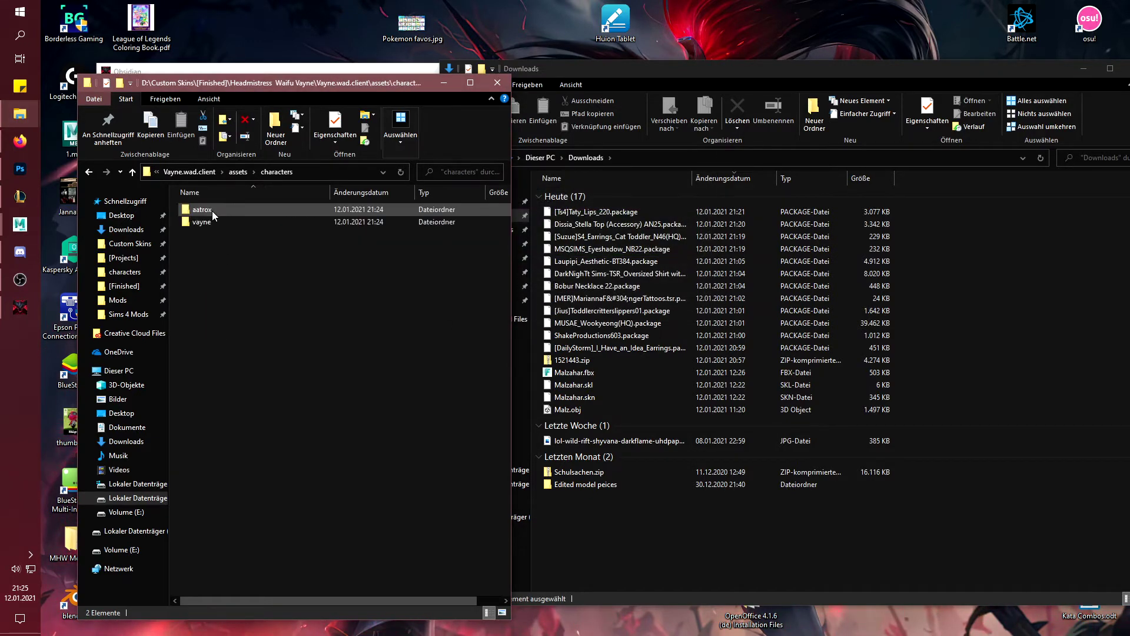
pyautogui.click(211, 211)
pyautogui.press('Delete')
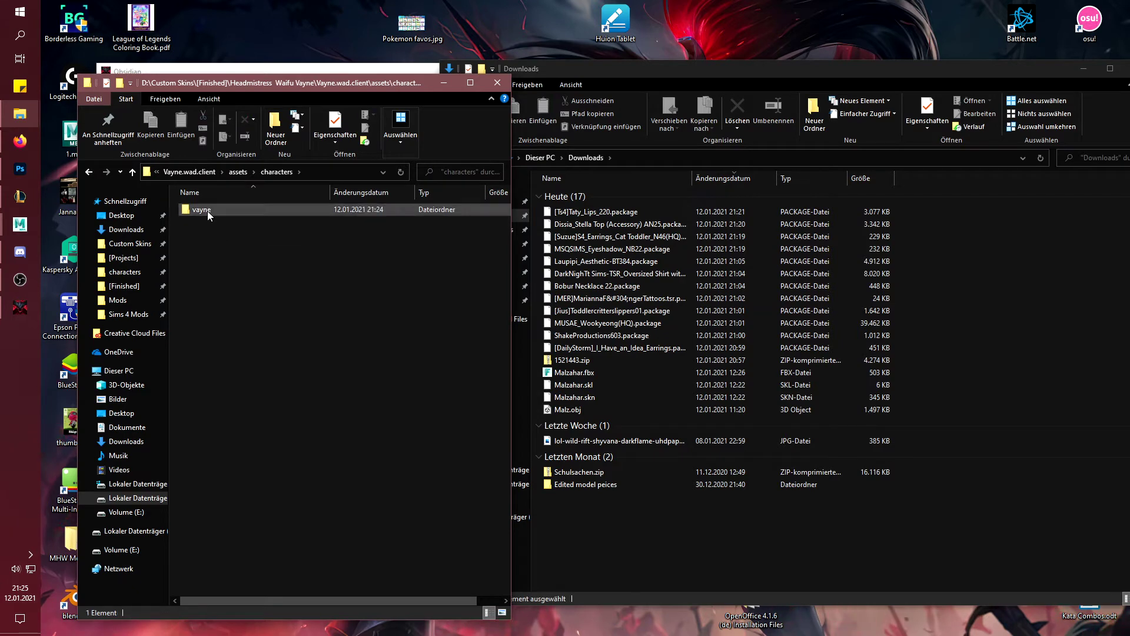
pyautogui.doubleClick(208, 212)
pyautogui.doubleClick(207, 211)
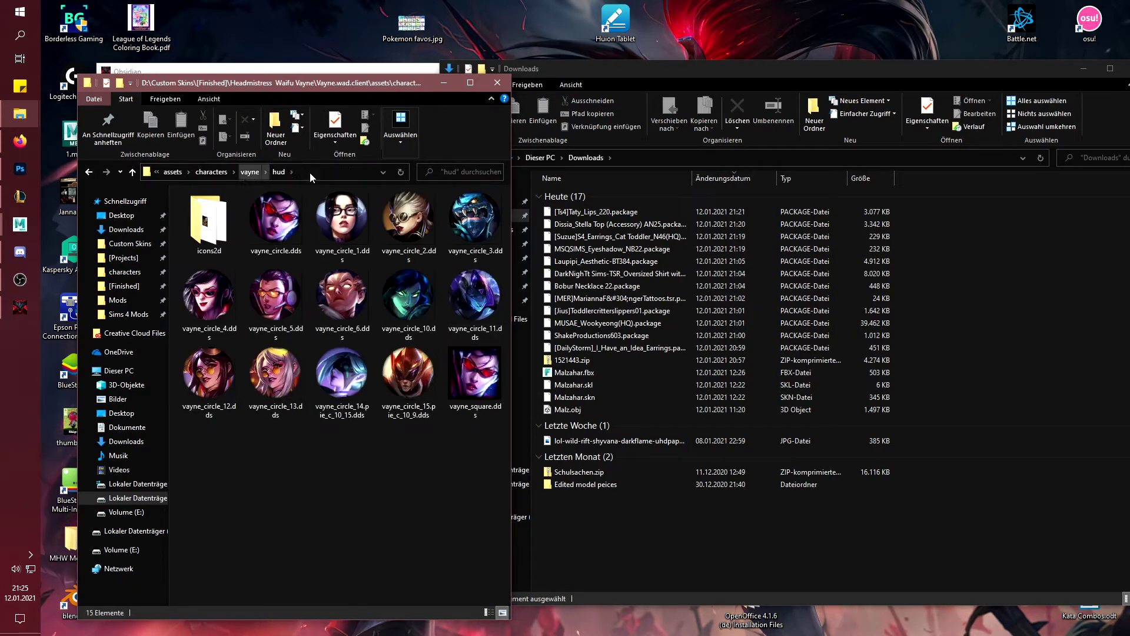
pyautogui.click(310, 172)
pyautogui.press('Escape')
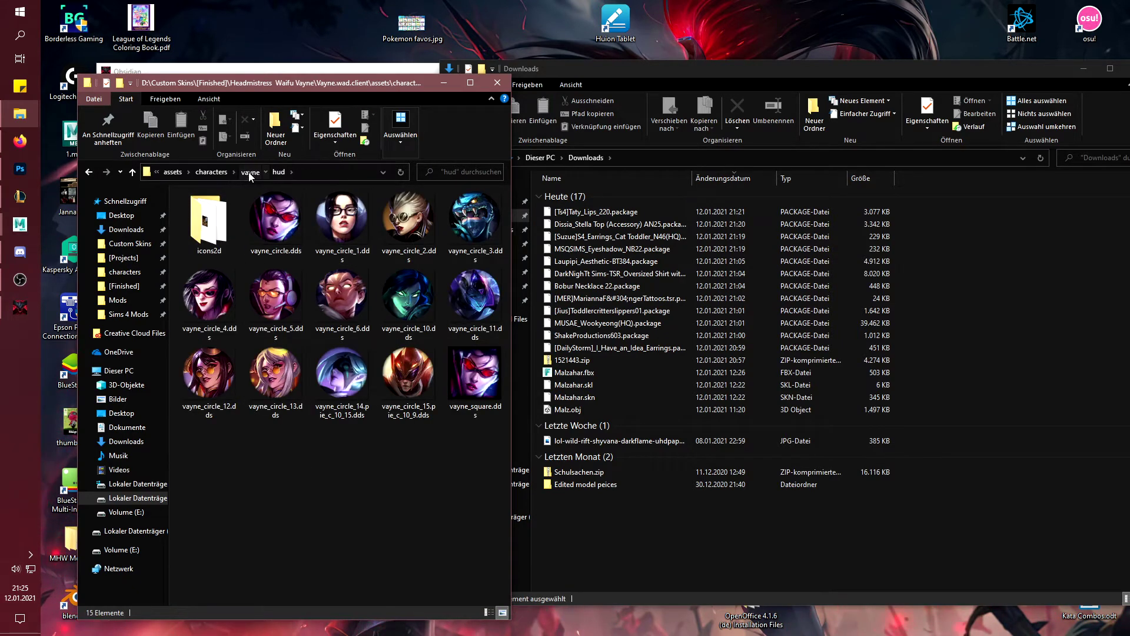
pyautogui.click(248, 172)
# - In vayne > skins, delete folders skin01 through skin24, leaving only base
pyautogui.doubleClick(203, 220)
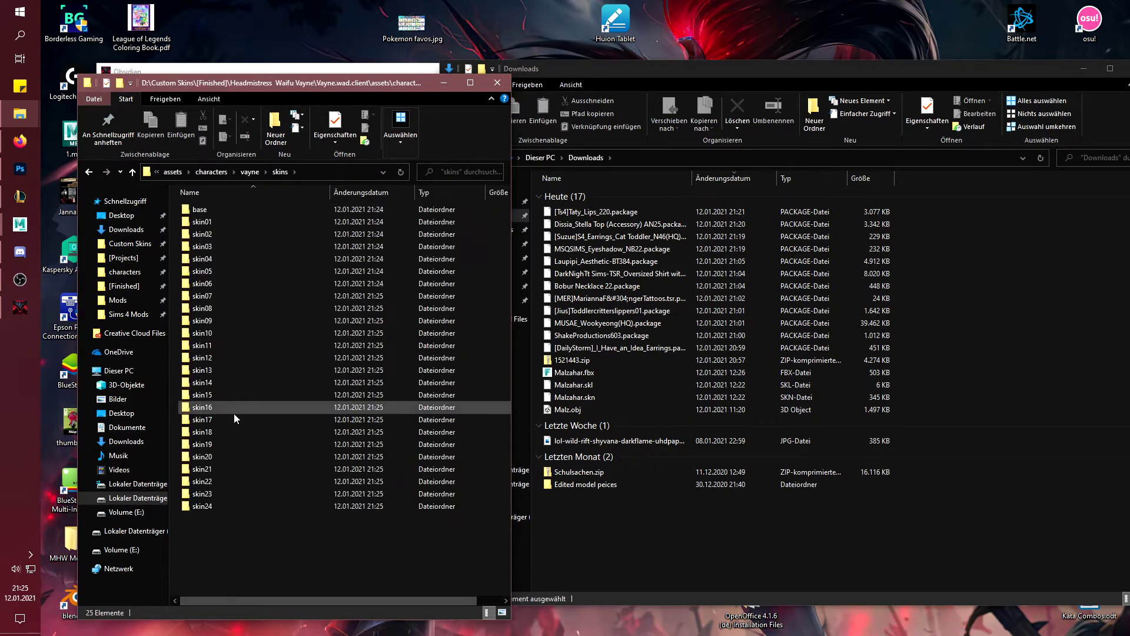
pyautogui.moveTo(239, 536); pyautogui.dragTo(198, 225)
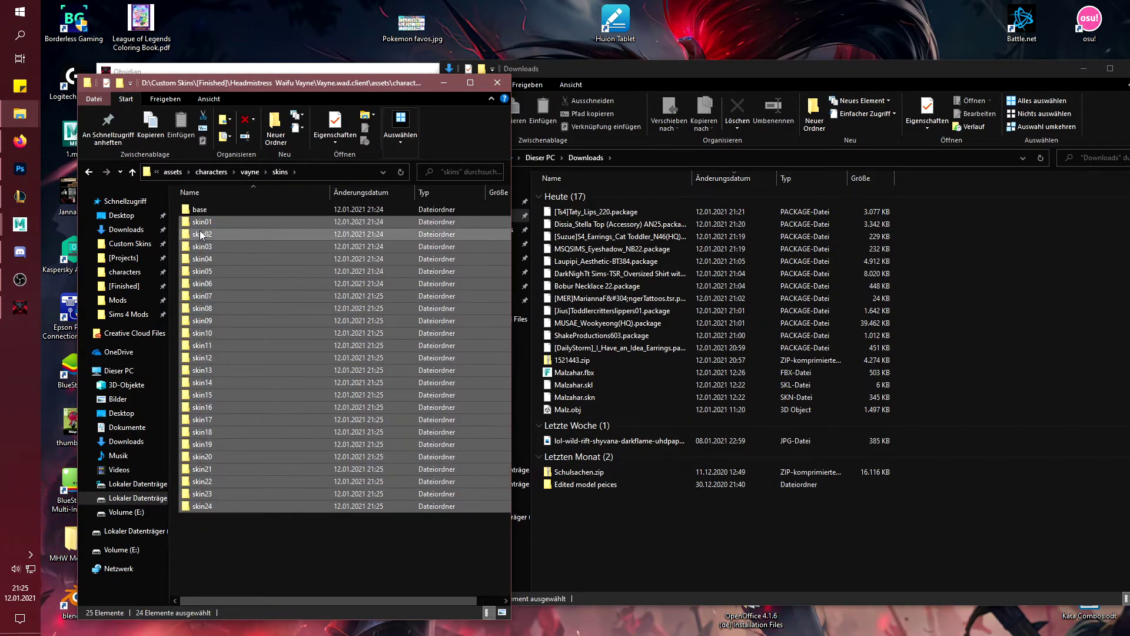
pyautogui.press('Delete')
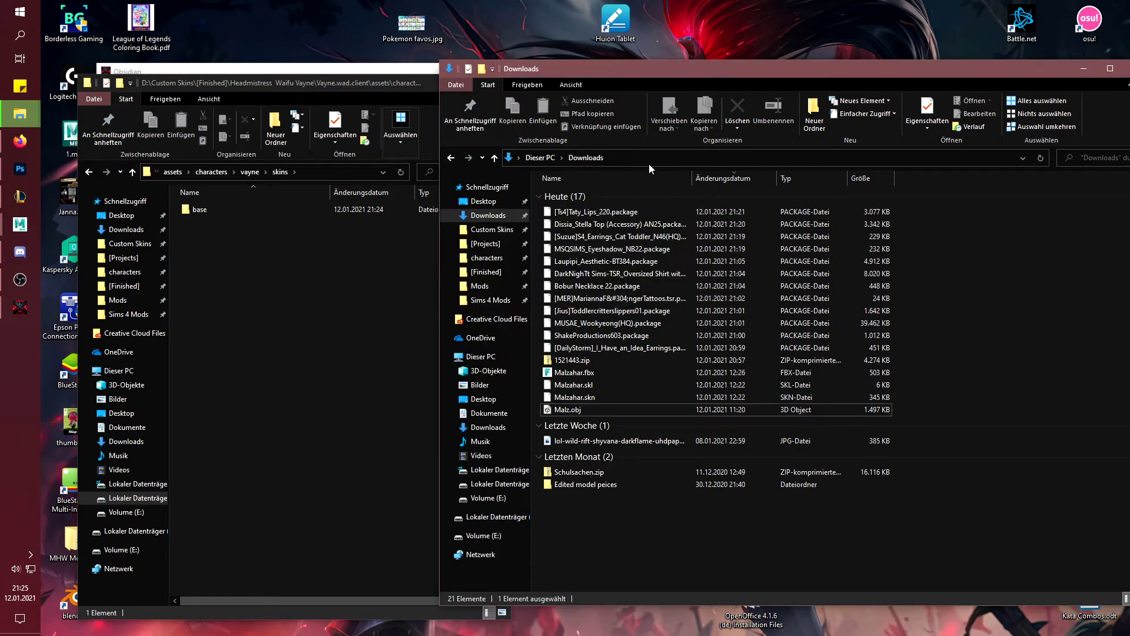
# - Open [Finished] > Headmistress Waifu Vayne > vayne in the second window and the base skin folder in the first
pyautogui.click(492, 229)
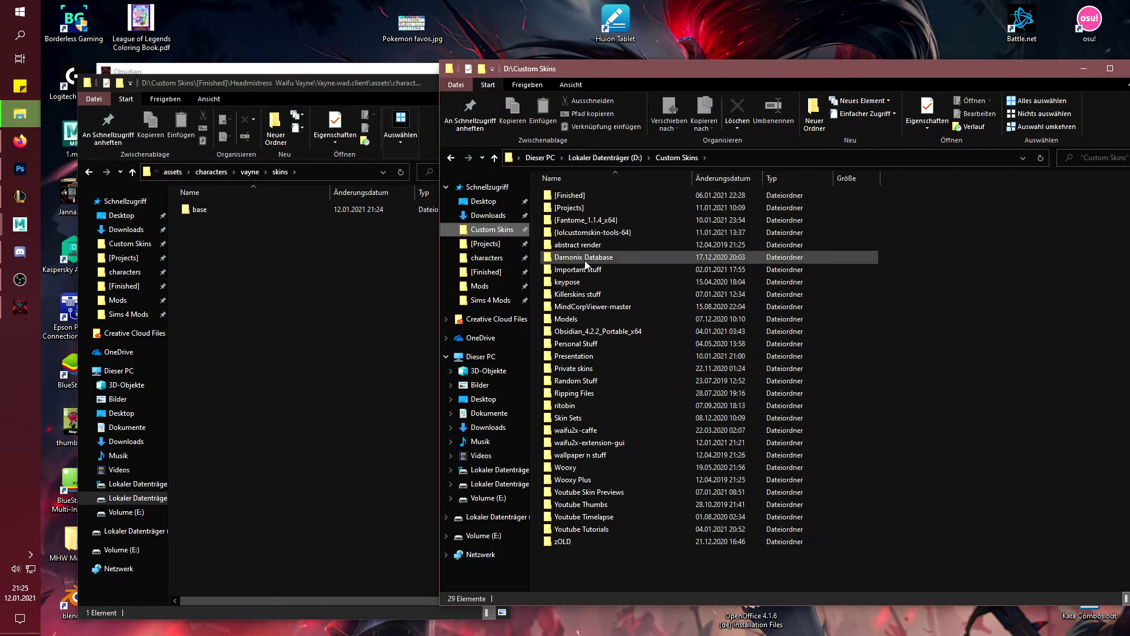
pyautogui.doubleClick(573, 210)
pyautogui.moveTo(479, 229); pyautogui.dragTo(492, 229)
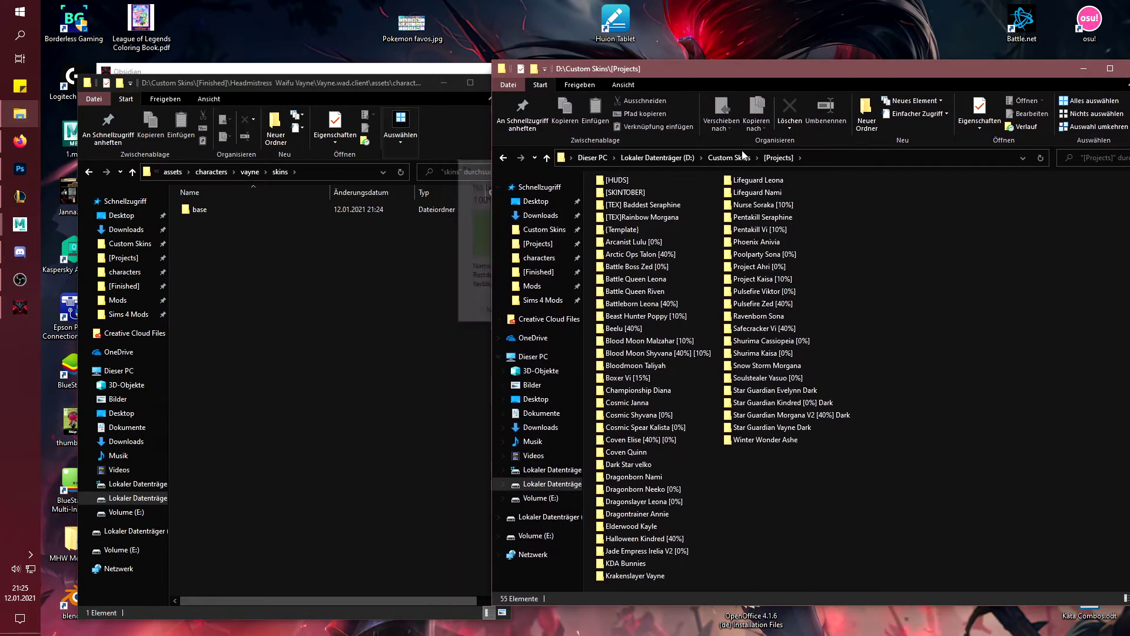
pyautogui.click(544, 229)
pyautogui.doubleClick(635, 194)
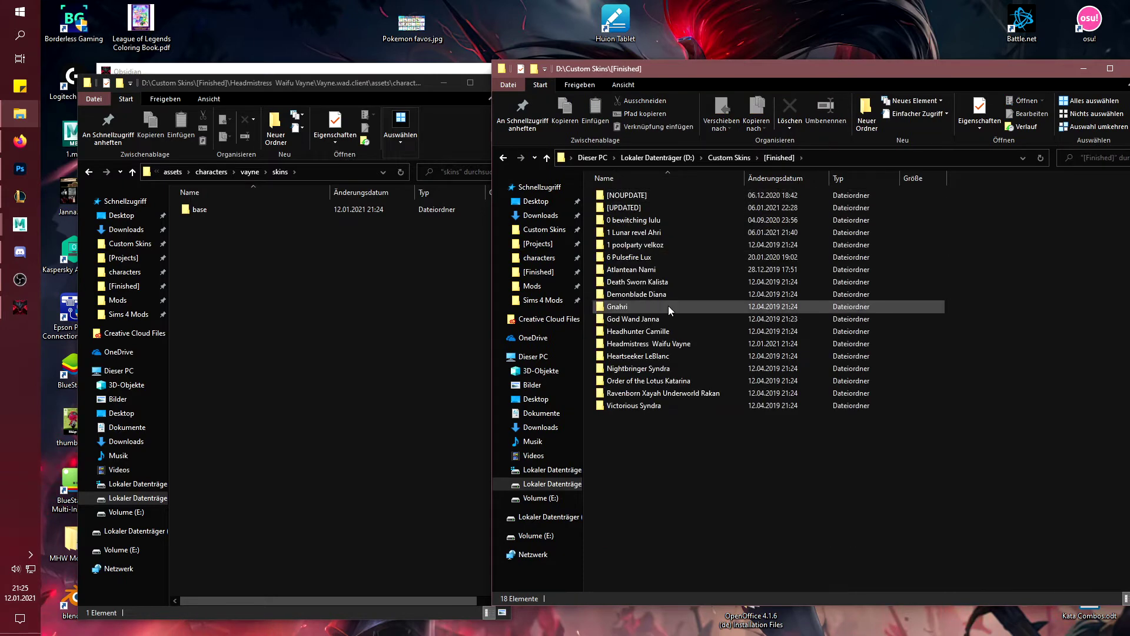
pyautogui.doubleClick(649, 344)
pyautogui.doubleClick(687, 218)
pyautogui.doubleClick(203, 210)
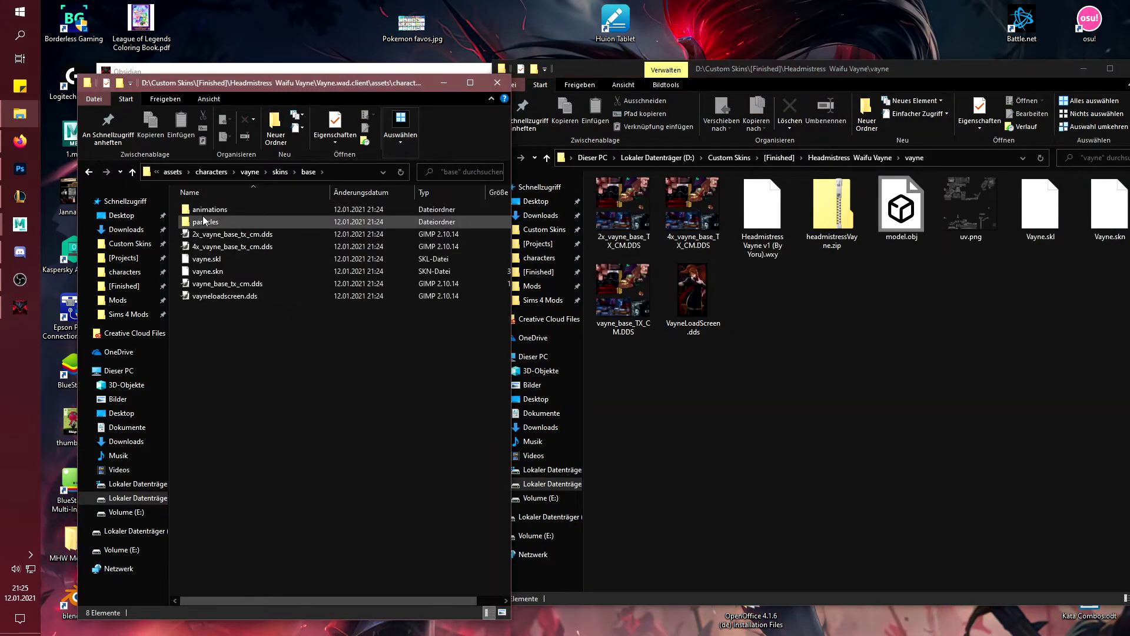
# - Delete the animations and particles folders from base and show its contents as large thumbnails
pyautogui.click(892, 356)
pyautogui.moveTo(892, 75); pyautogui.dragTo(853, 72)
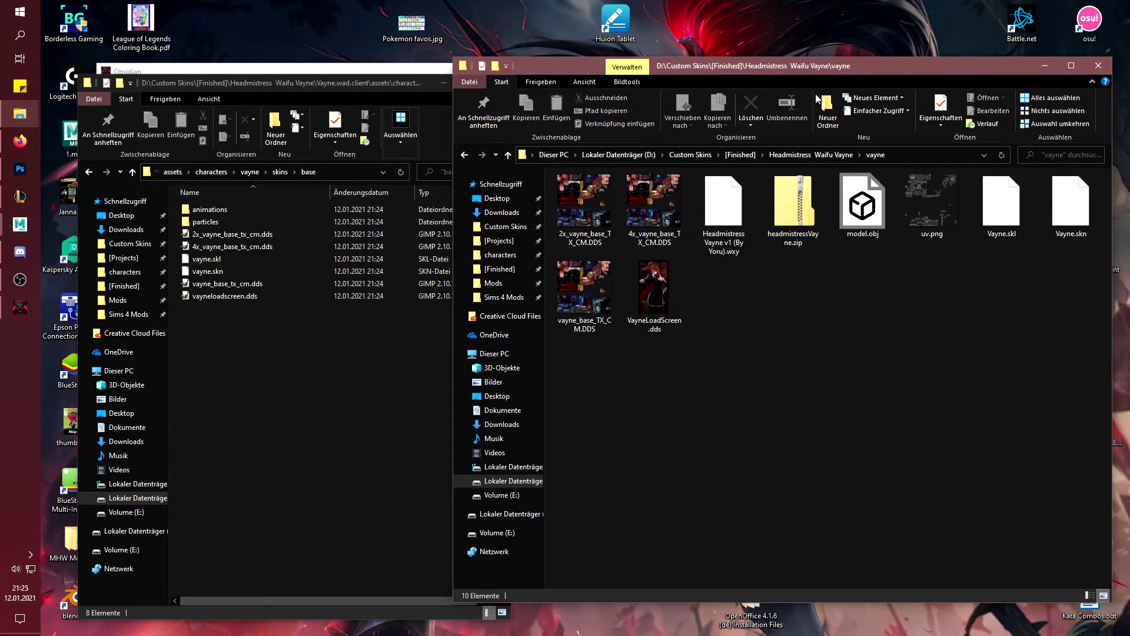
pyautogui.moveTo(451, 204); pyautogui.dragTo(510, 212)
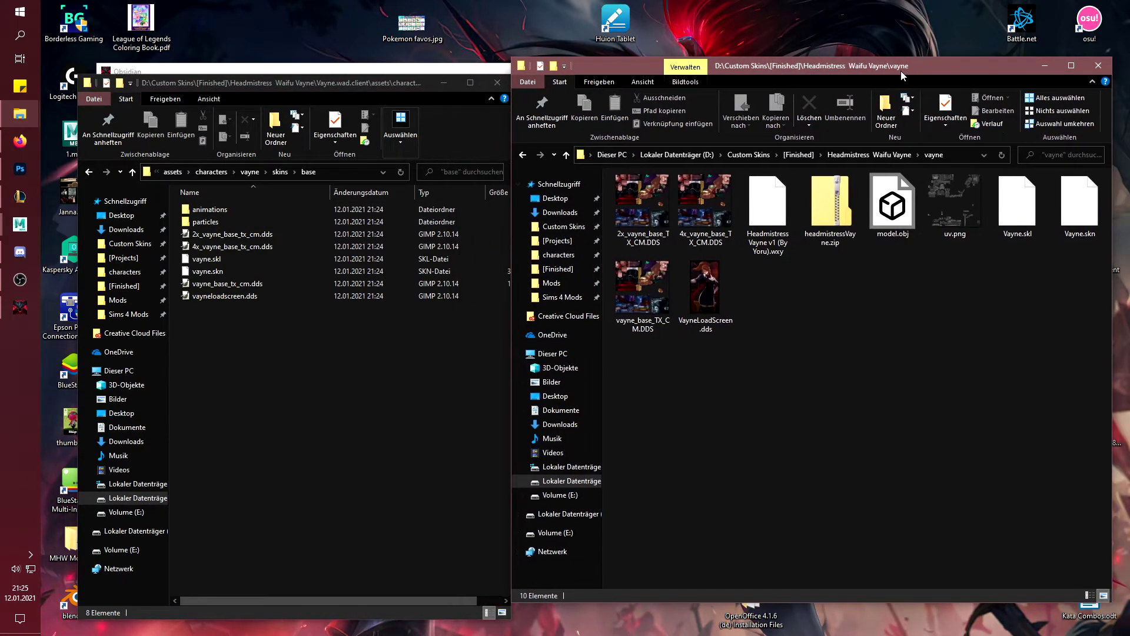
pyautogui.moveTo(898, 70); pyautogui.dragTo(910, 65)
pyautogui.click(249, 387)
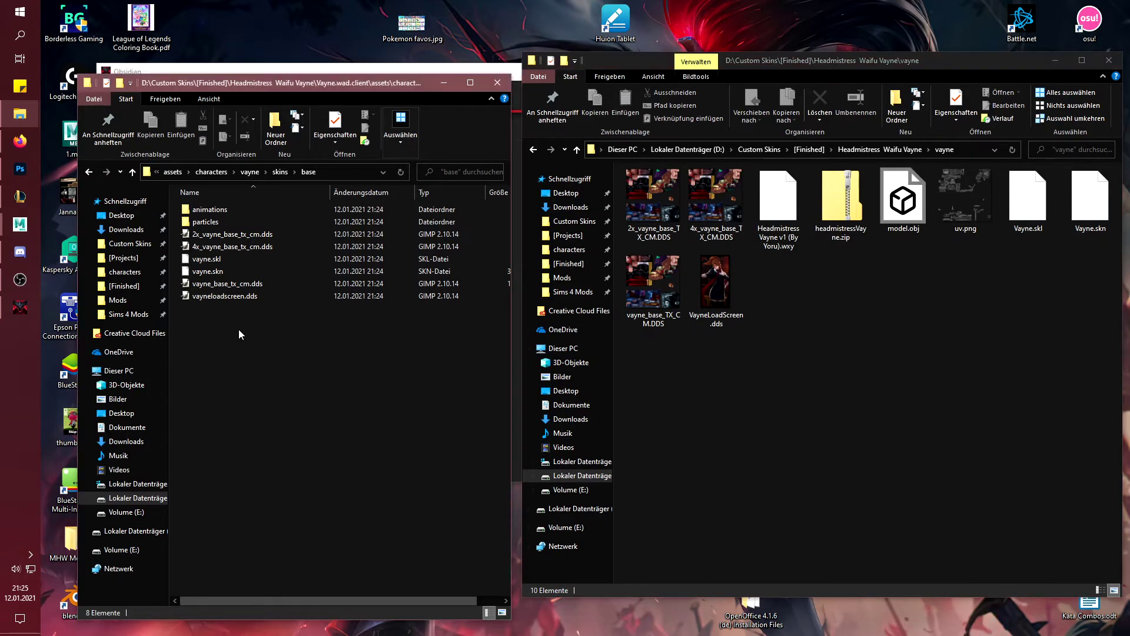
pyautogui.moveTo(175, 211); pyautogui.dragTo(196, 223)
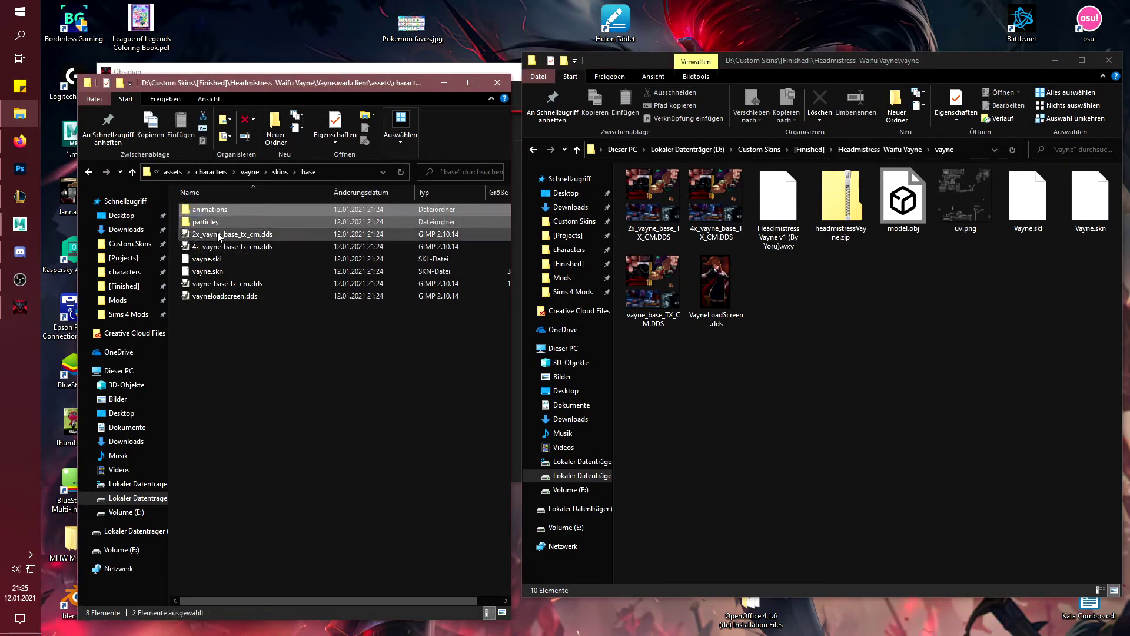
pyautogui.press('Delete')
pyautogui.rightClick(248, 361)
pyautogui.moveTo(133, 327)
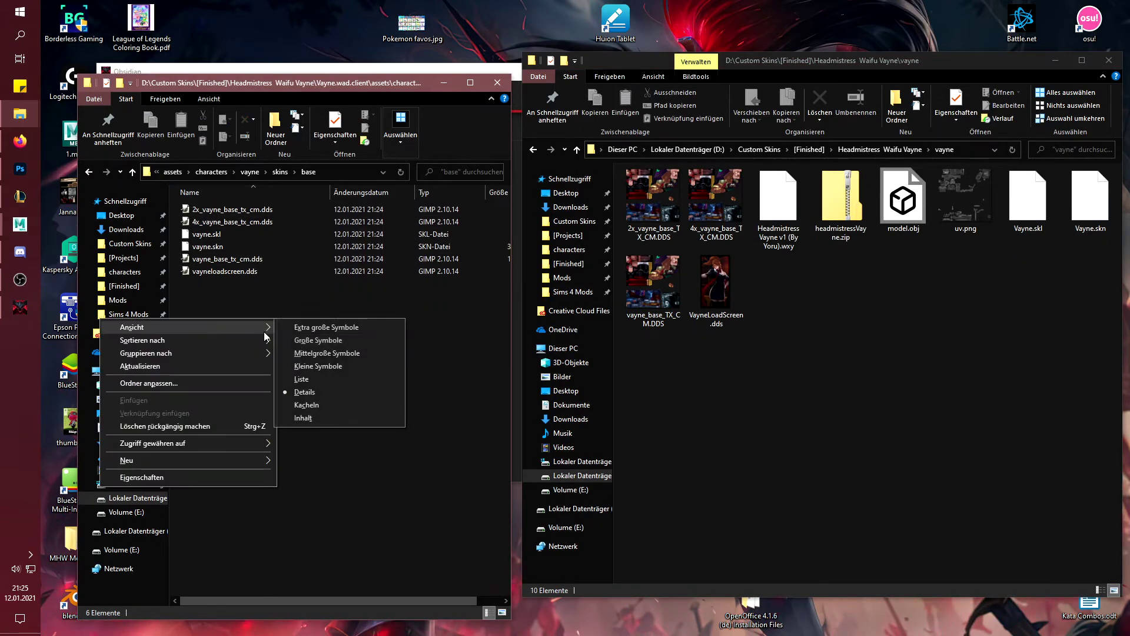
pyautogui.click(297, 340)
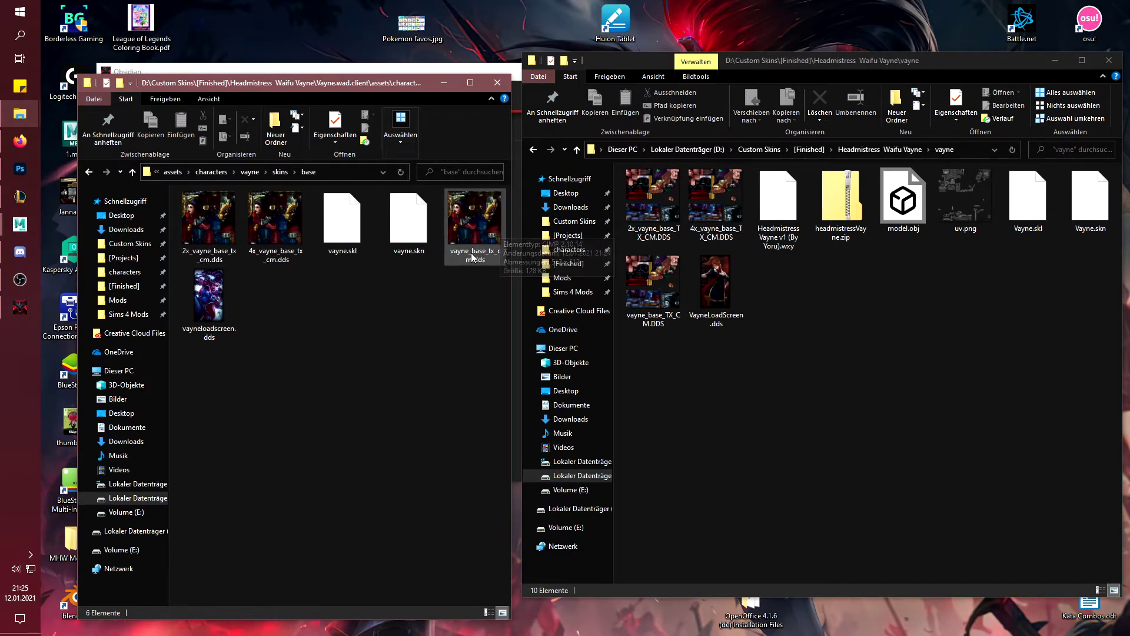
# - Drag Vayne.skl, Vayne.skn and the four DDS textures into base, replacing the originals
pyautogui.moveTo(1073, 284); pyautogui.dragTo(1048, 227)
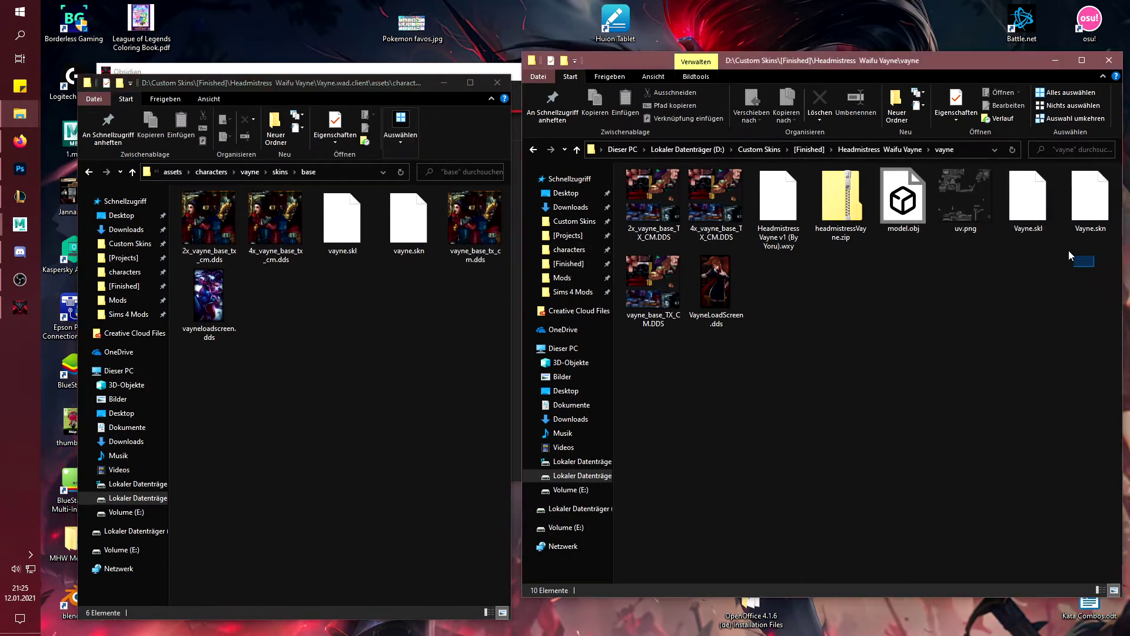
pyautogui.moveTo(618, 334)
pyautogui.mouseDown()
pyautogui.moveTo(735, 235)
pyautogui.moveTo(322, 372)
pyautogui.mouseUp()
pyautogui.click(550, 244)
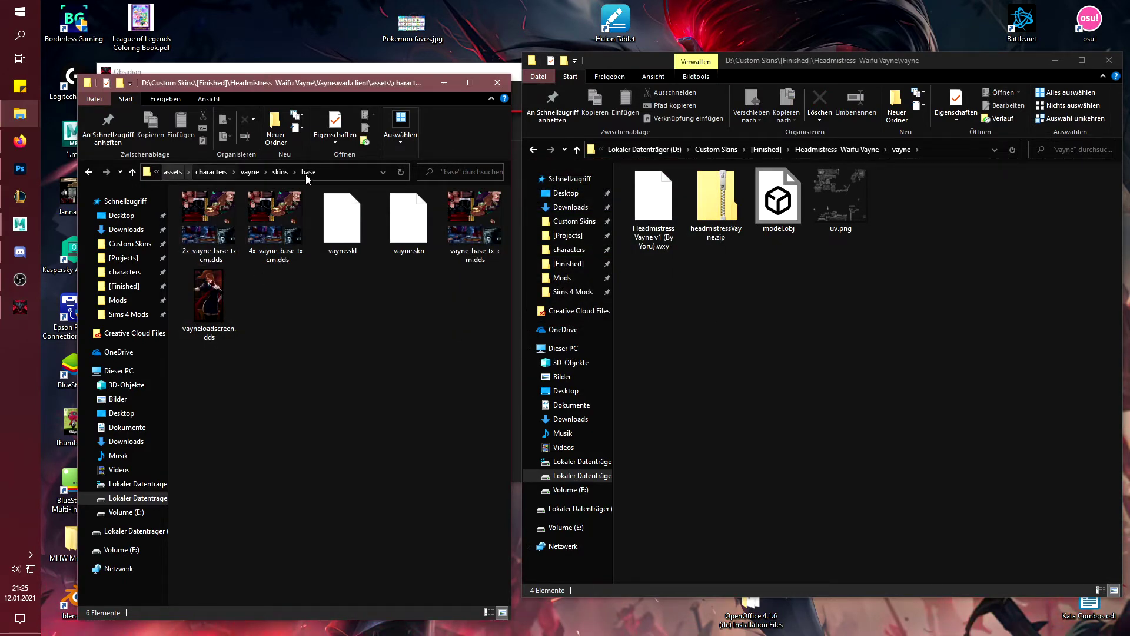
# - Launch lcs-manager.exe from {lolcustomskin-tools-64} and start a new mod
pyautogui.click(574, 221)
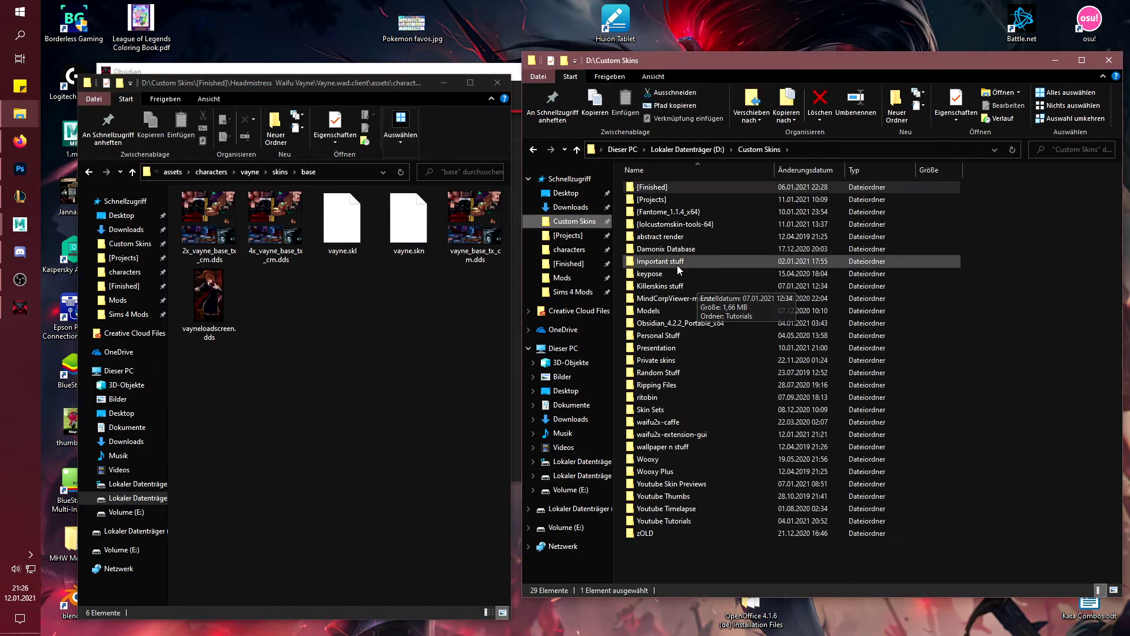
pyautogui.doubleClick(678, 221)
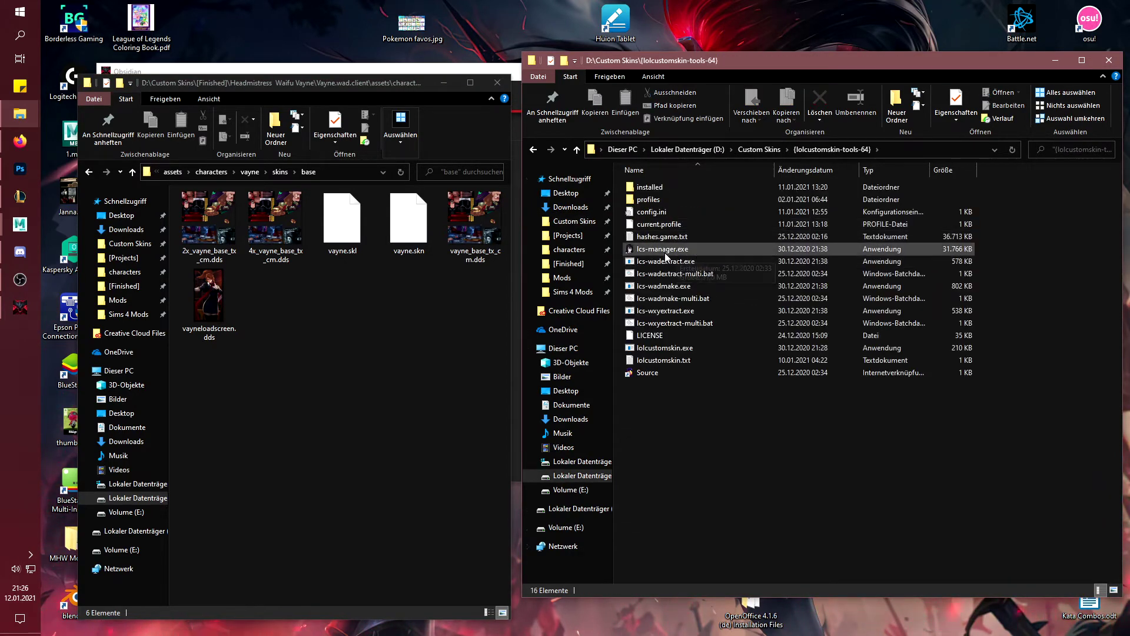
pyautogui.doubleClick(663, 252)
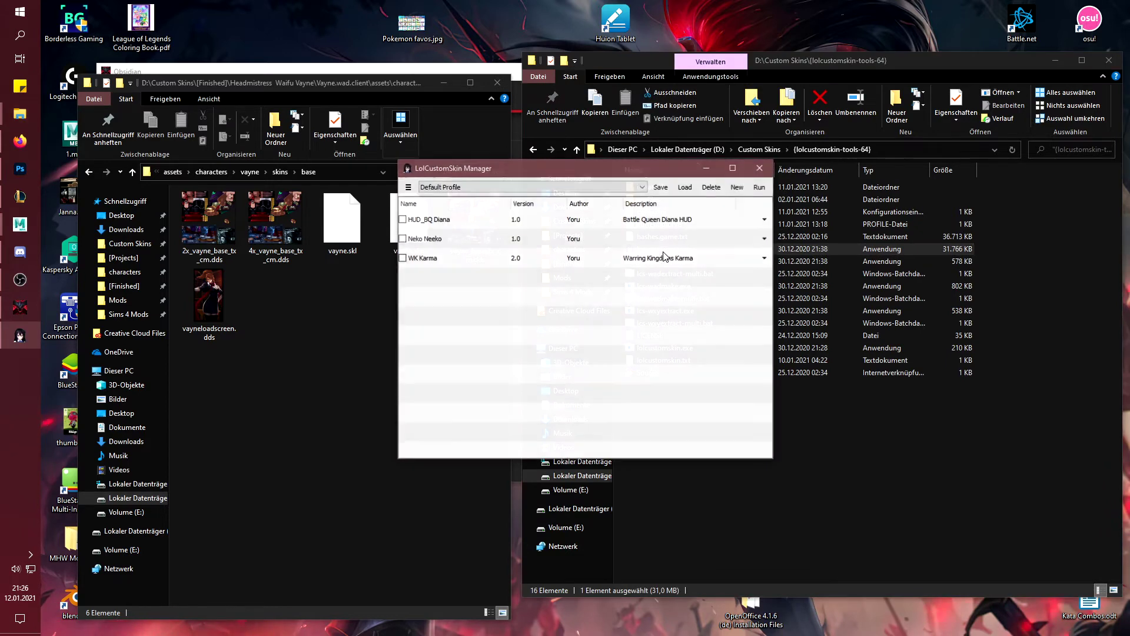
pyautogui.moveTo(539, 175); pyautogui.dragTo(738, 148)
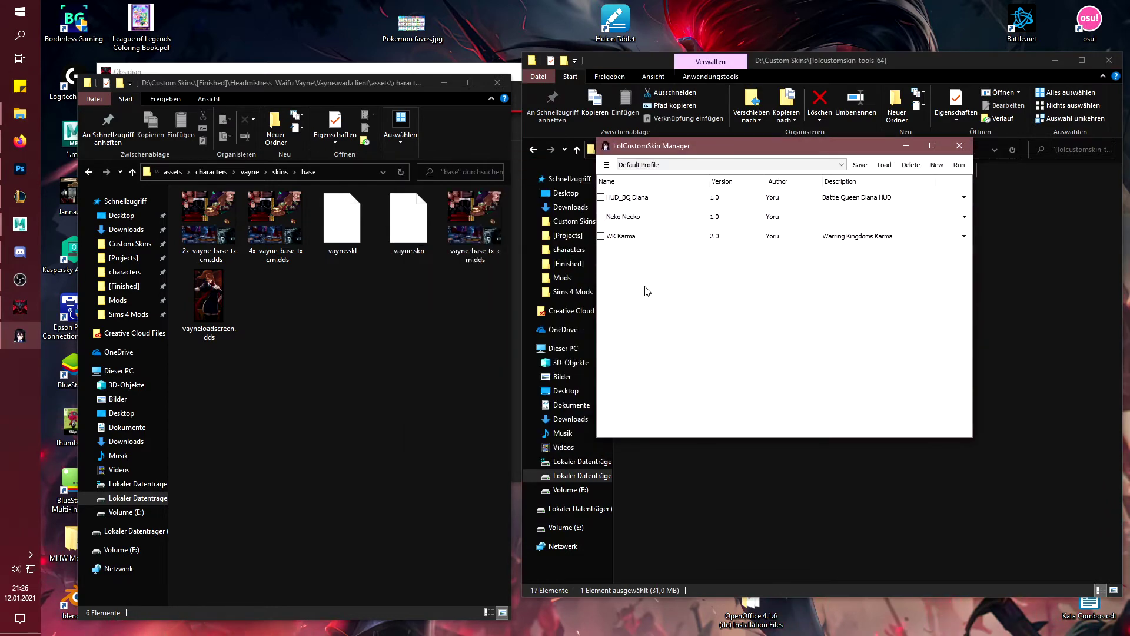
pyautogui.click(606, 164)
pyautogui.click(650, 187)
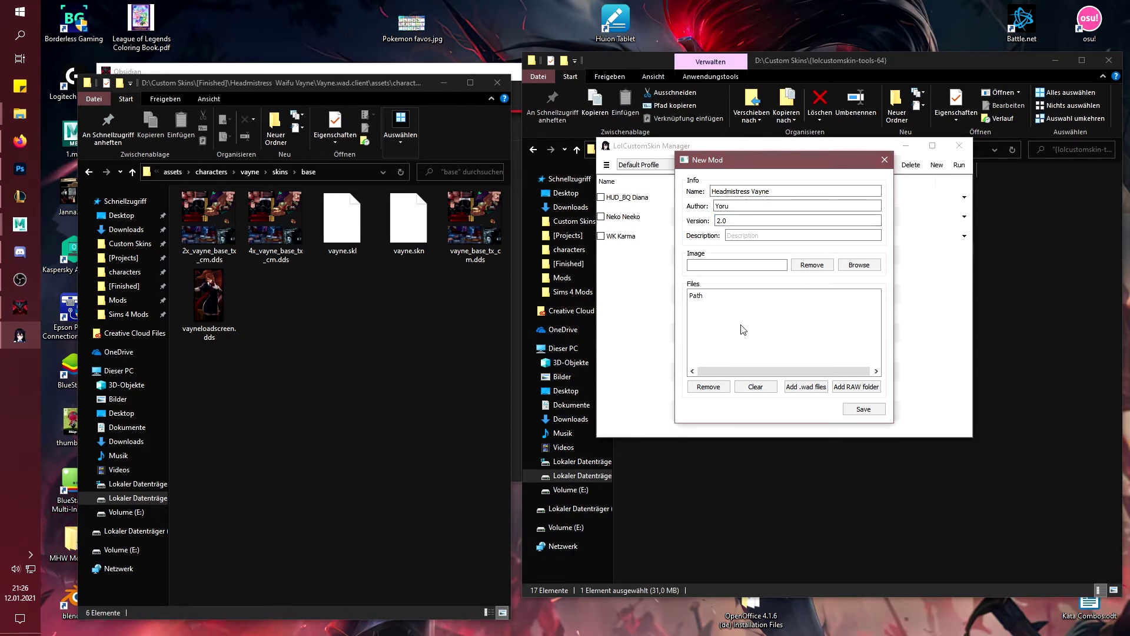
# - Add the project's Vayne.wad.client folder to the new mod's files
pyautogui.click(177, 173)
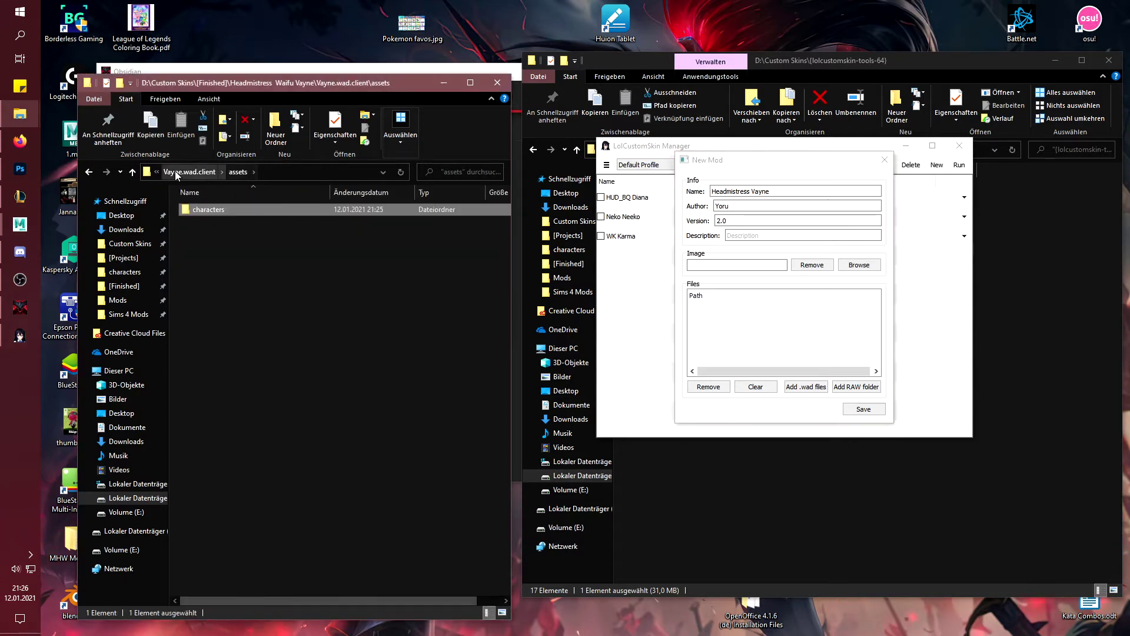
pyautogui.click(223, 174)
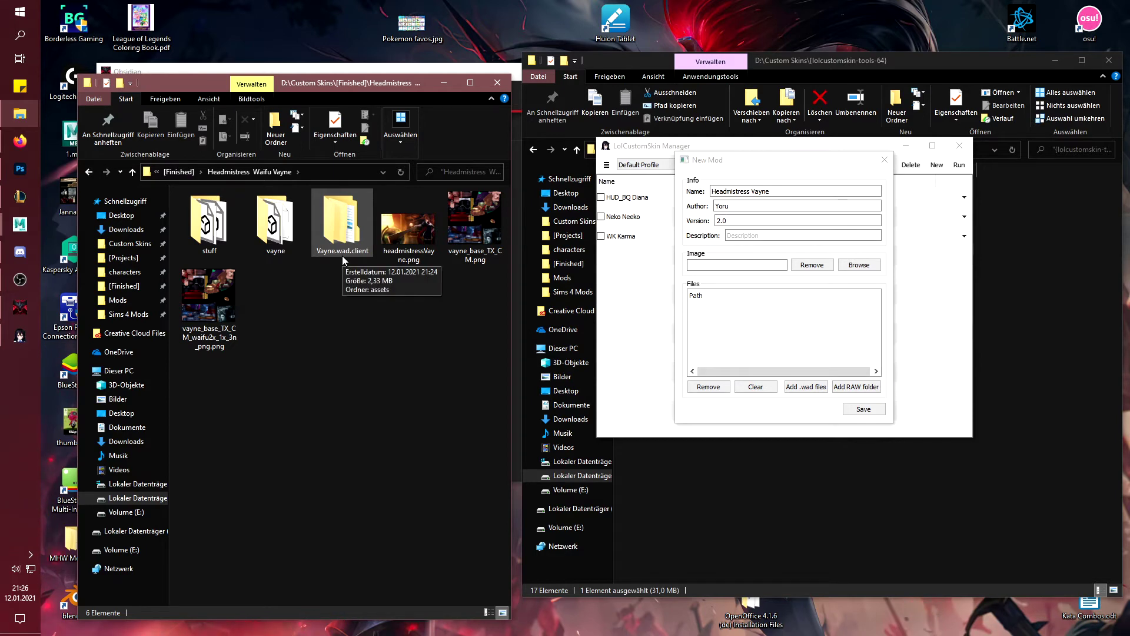
pyautogui.moveTo(342, 256); pyautogui.dragTo(817, 343)
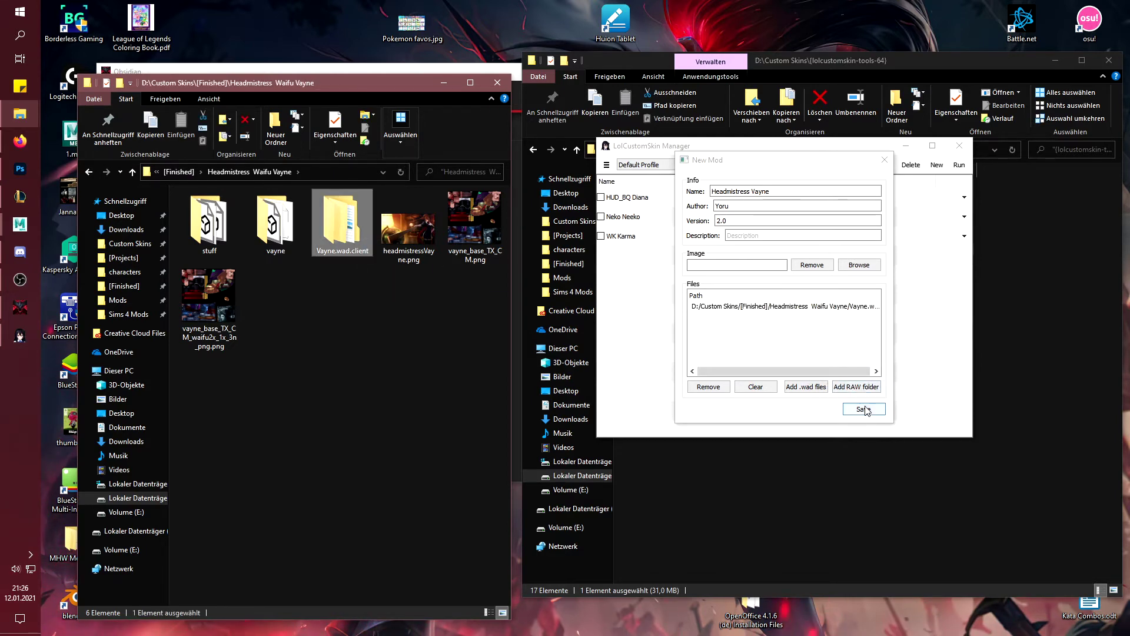
# - Pick headmistressVayne.png from [Finished] as the preview image and save the mod
pyautogui.click(858, 265)
pyautogui.scroll(3, 659, 295)
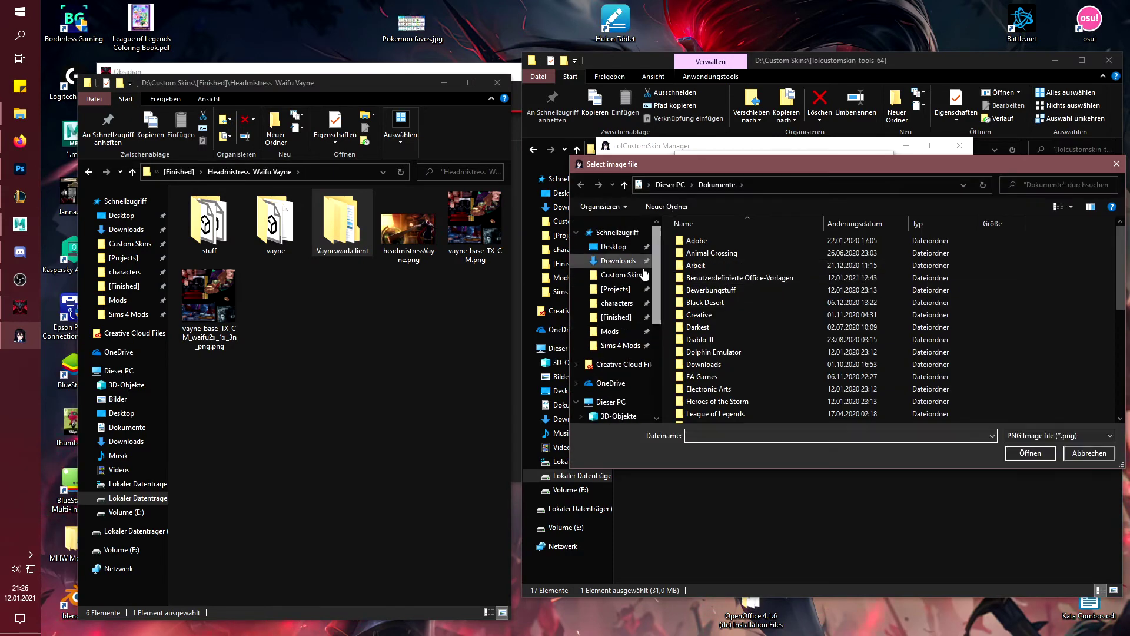
pyautogui.click(622, 275)
pyautogui.doubleClick(711, 242)
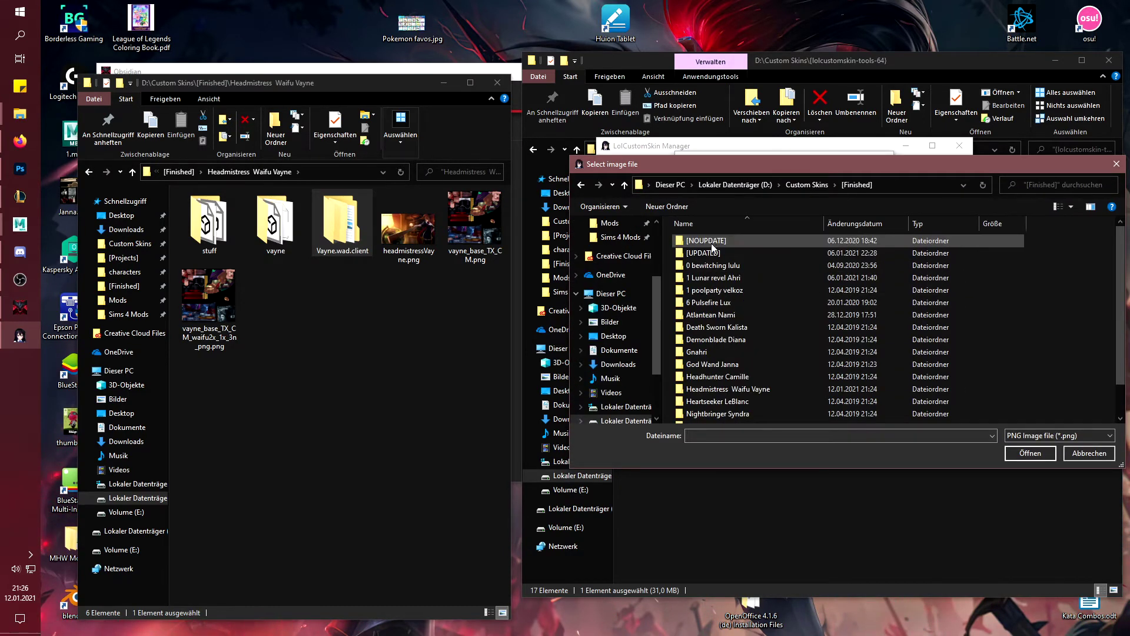
pyautogui.scroll(-3, 755, 321)
pyautogui.doubleClick(752, 357)
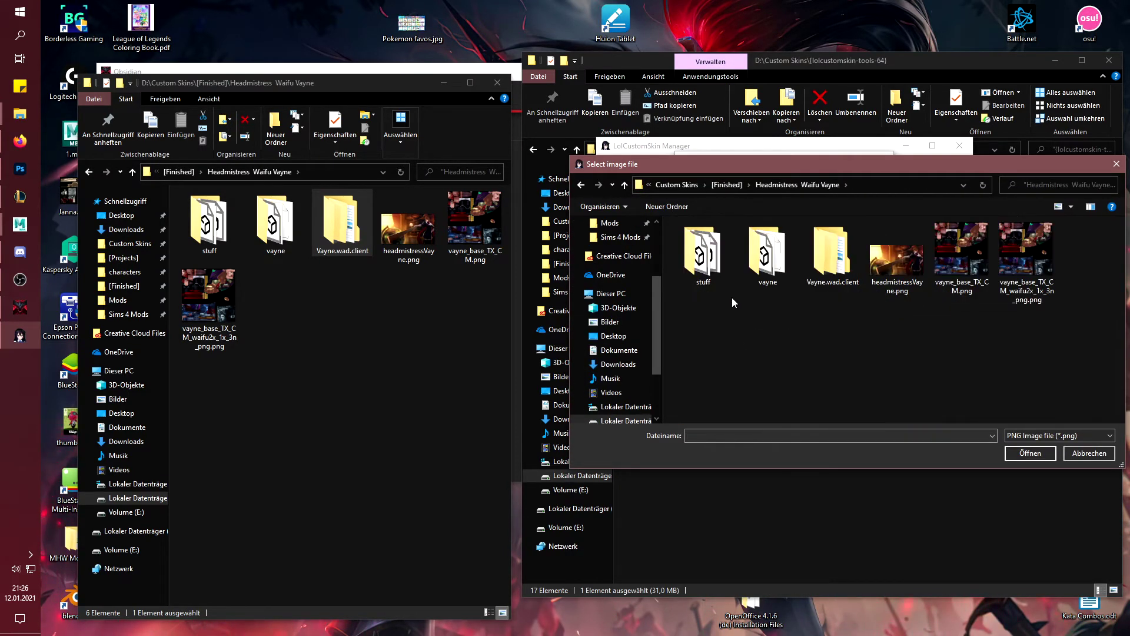
pyautogui.doubleClick(898, 266)
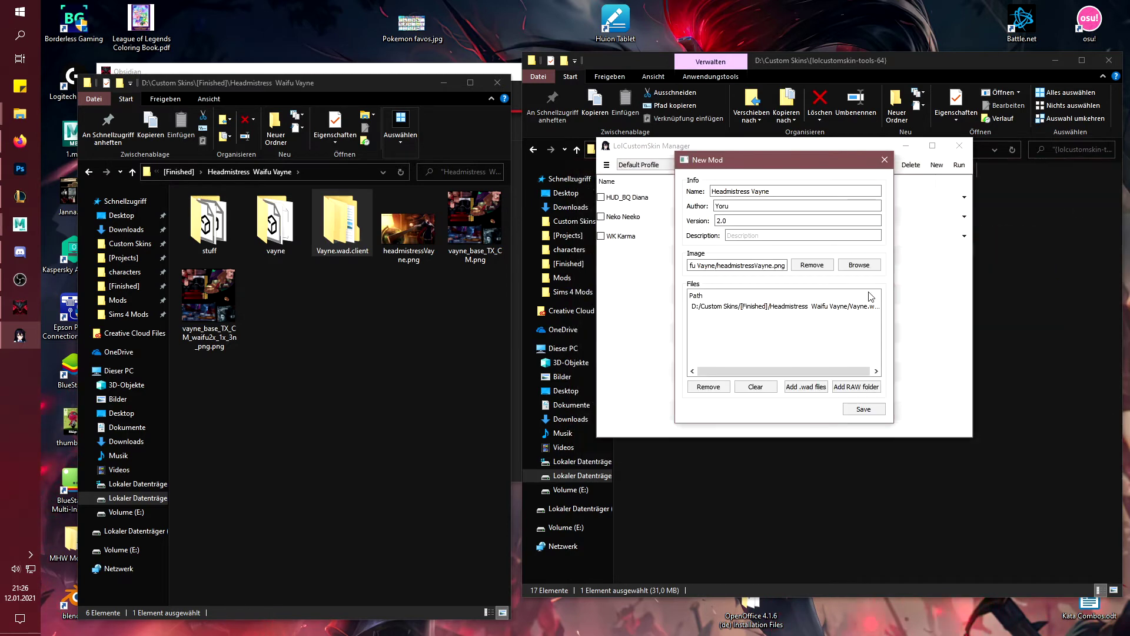
pyautogui.click(866, 409)
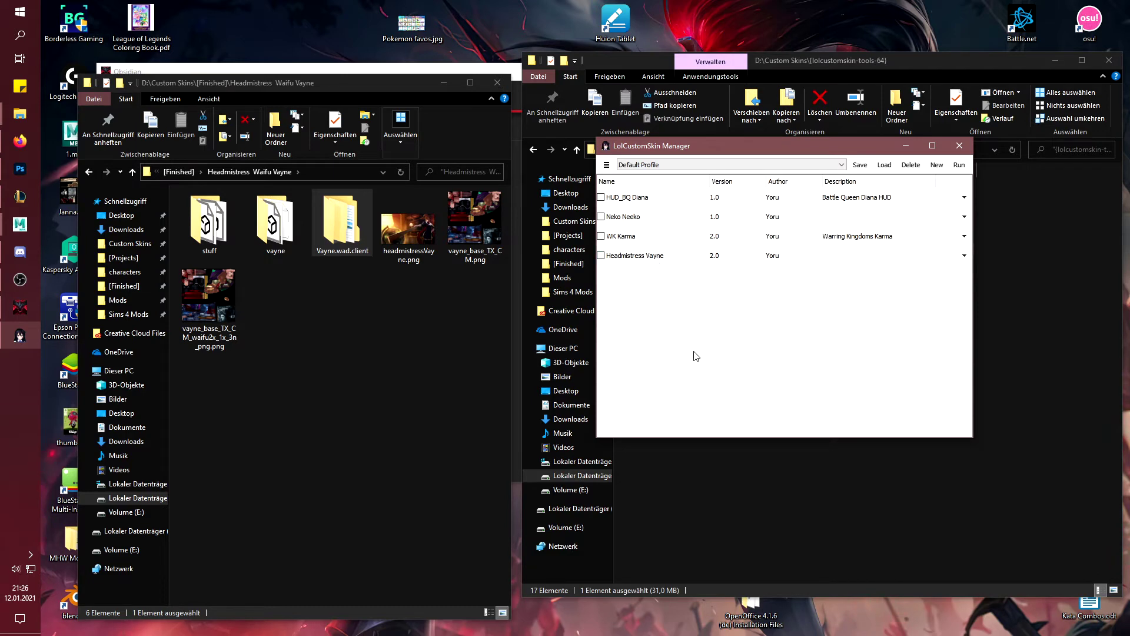
# - Launch Fantome.exe from the Fantome_1.1.4_x64 folder and dismiss the update notice
pyautogui.click(832, 455)
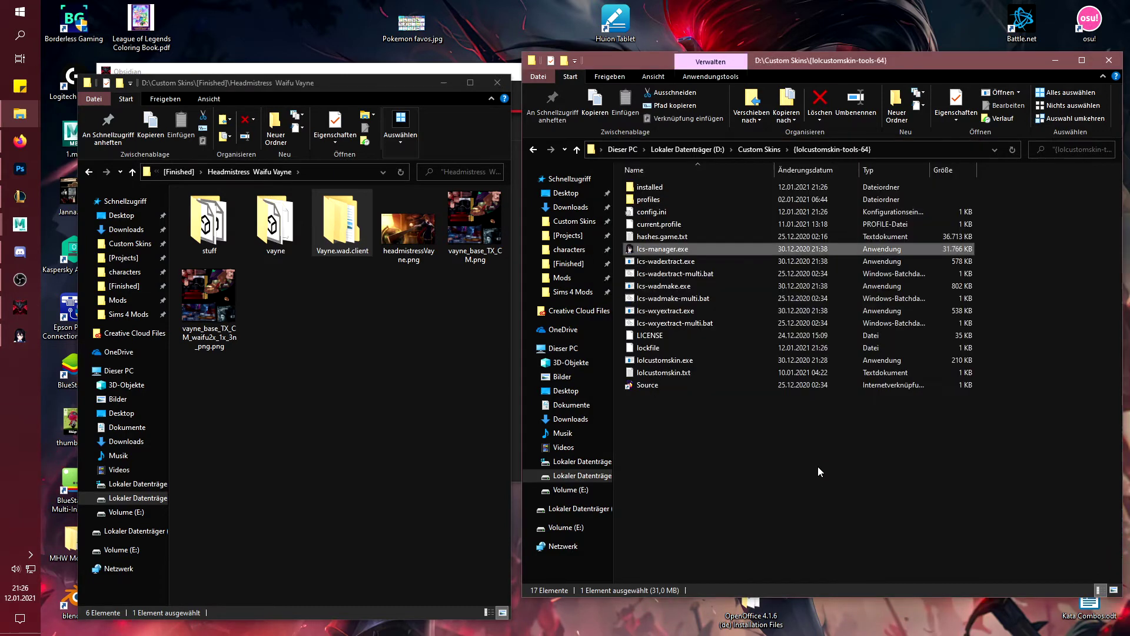
pyautogui.click(759, 149)
pyautogui.doubleClick(662, 212)
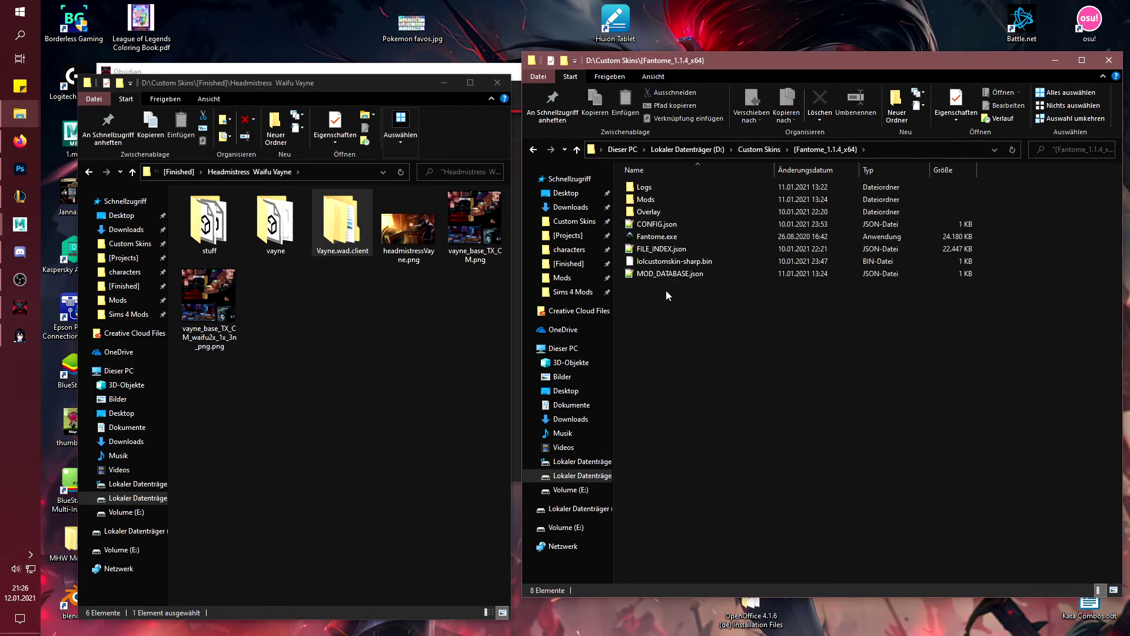
pyautogui.click(657, 238)
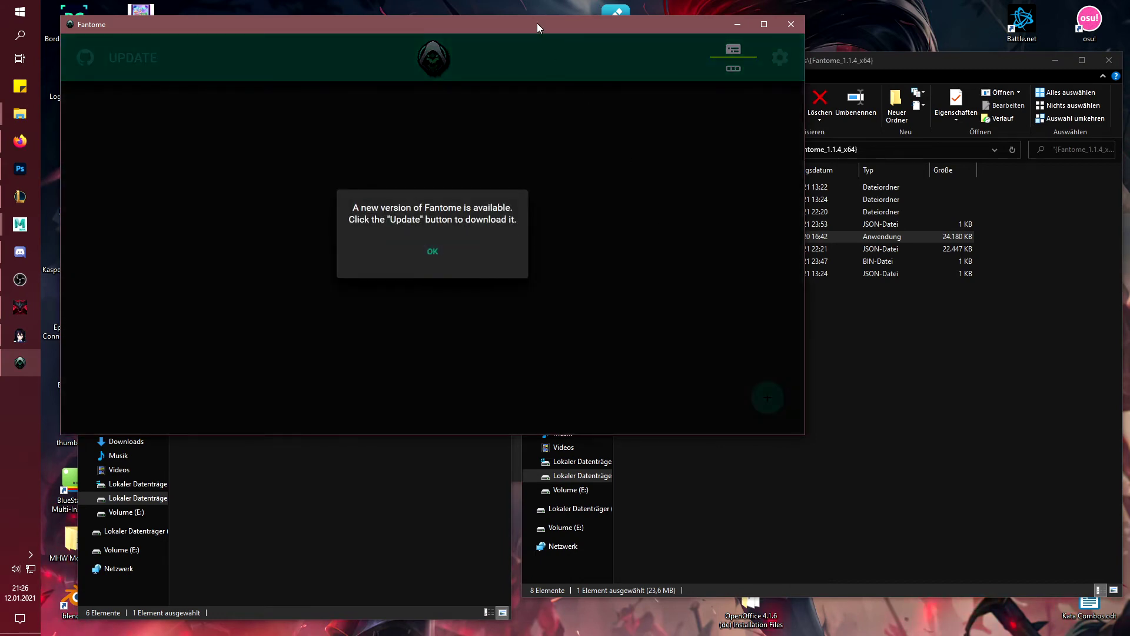
pyautogui.moveTo(537, 28)
pyautogui.mouseDown()
pyautogui.moveTo(758, 139)
pyautogui.moveTo(724, 100)
pyautogui.mouseUp()
pyautogui.click(654, 371)
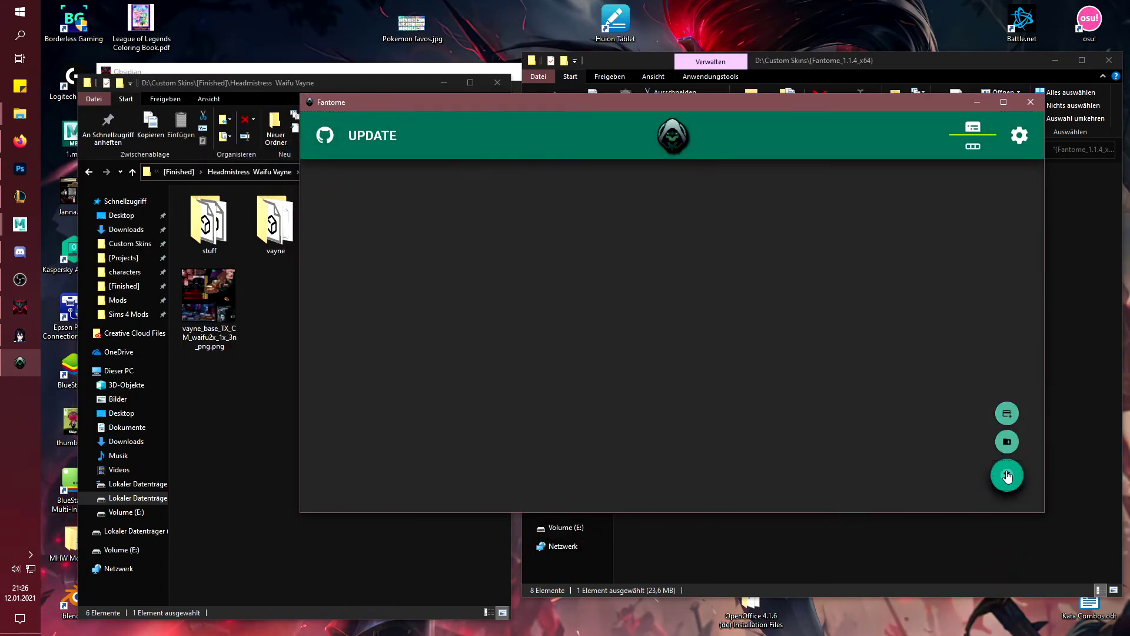
# - Start a new mod named Headmistress Vayne, version 2.0 by Yoru, with the Vayne splash image as preview
pyautogui.click(1007, 472)
pyautogui.write('Headmis')
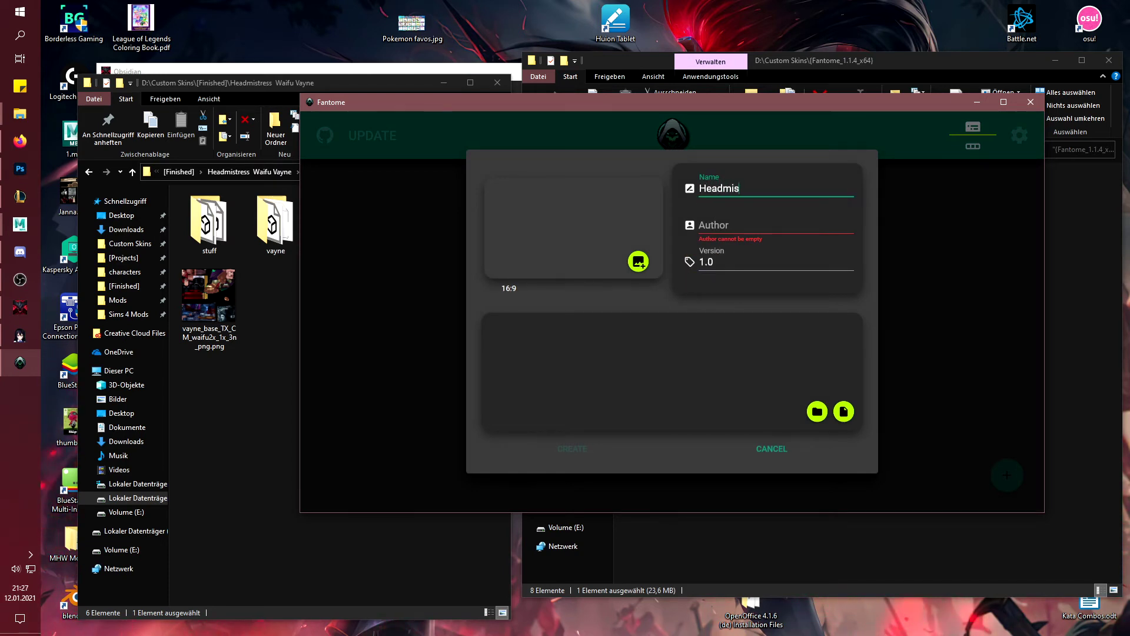
pyautogui.write('tress Vayne')
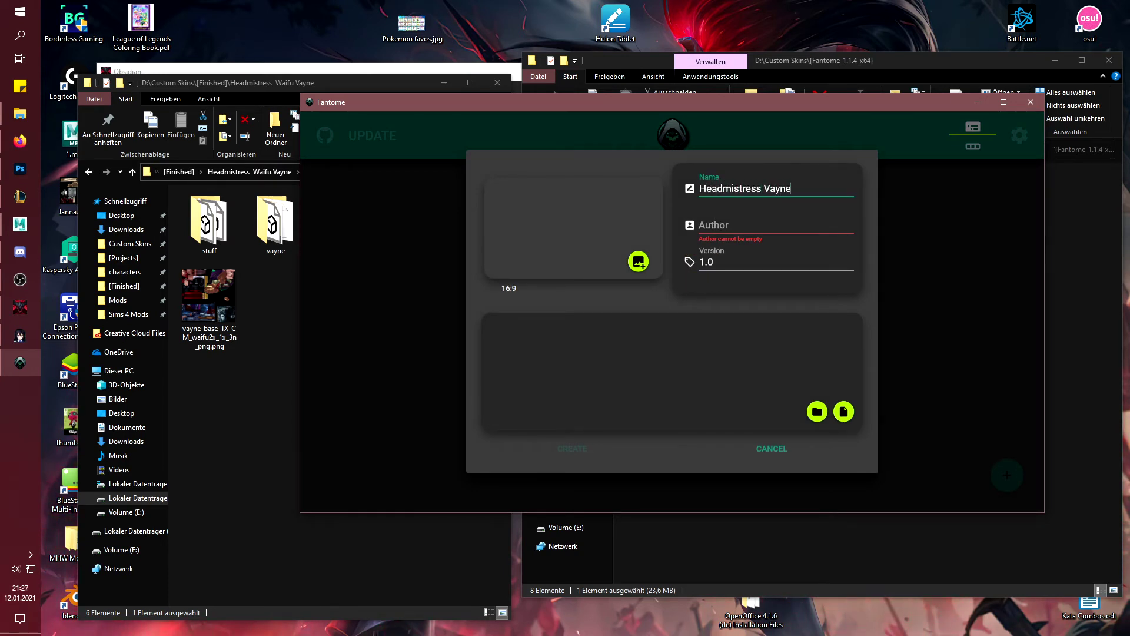
pyautogui.write('Yoru')
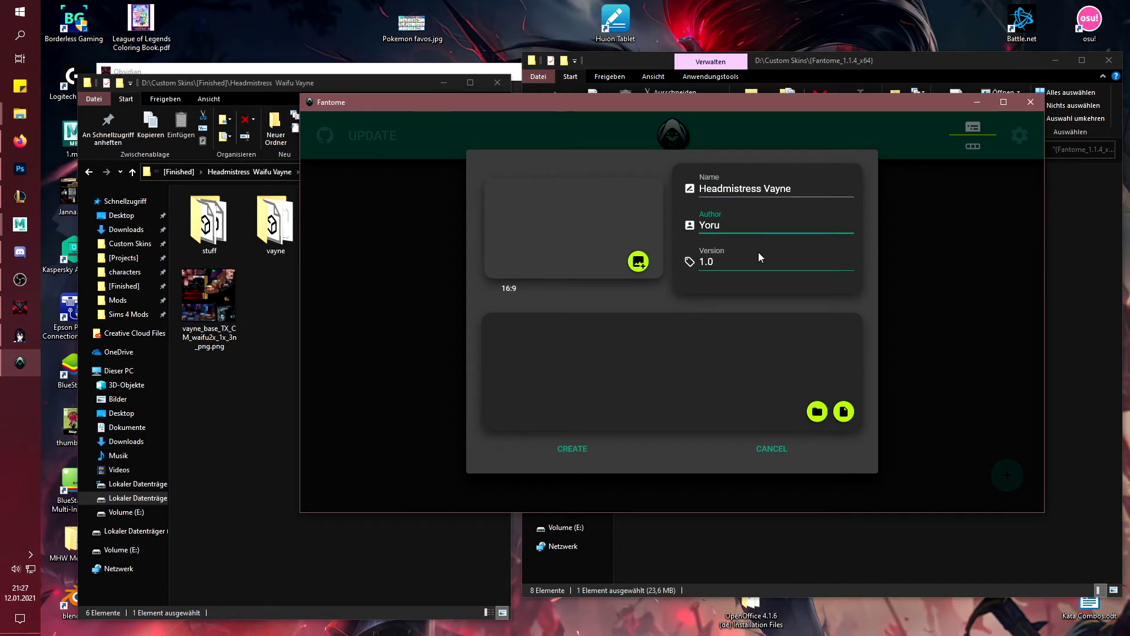
pyautogui.press('Tab')
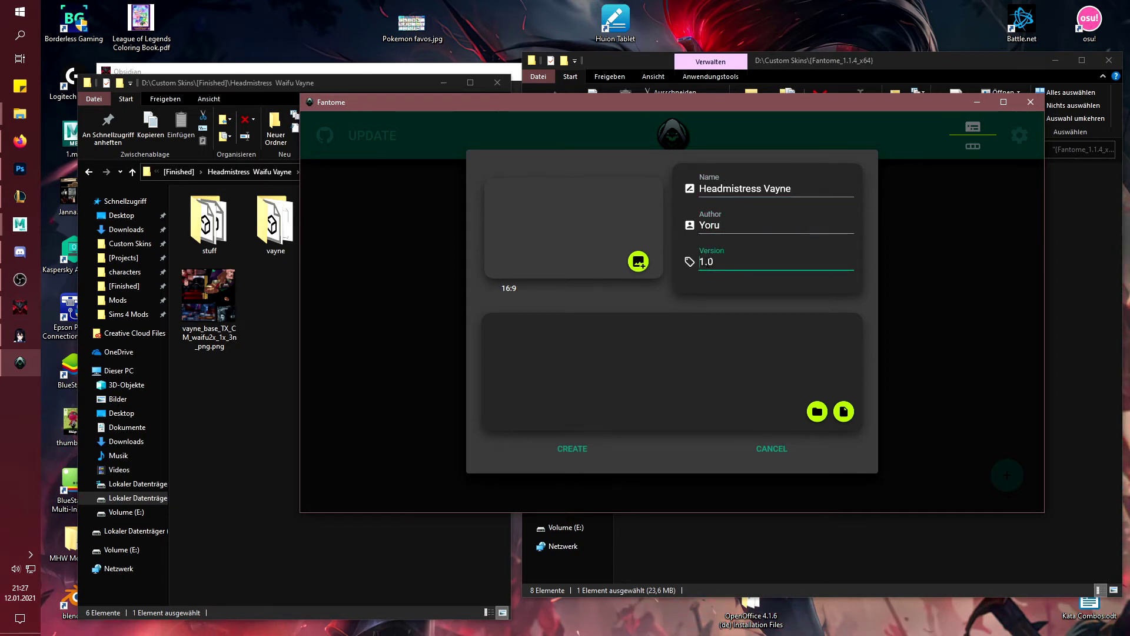
pyautogui.write('2.0')
pyautogui.click(636, 264)
pyautogui.scroll(3, 390, 267)
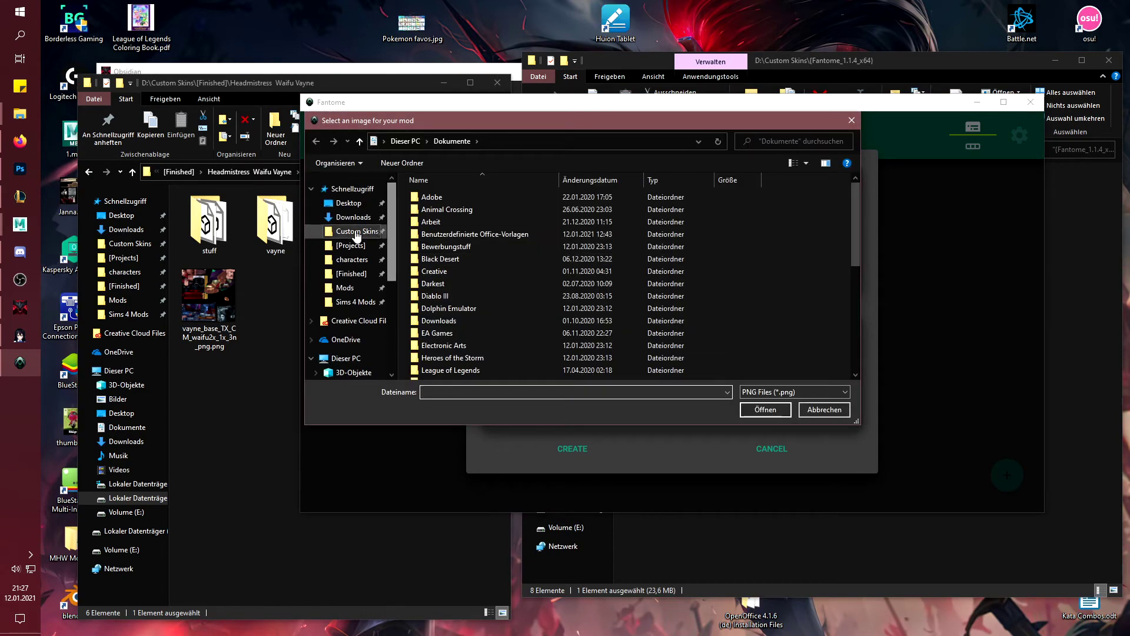
pyautogui.click(354, 232)
pyautogui.doubleClick(459, 210)
pyautogui.click(542, 141)
pyautogui.doubleClick(441, 197)
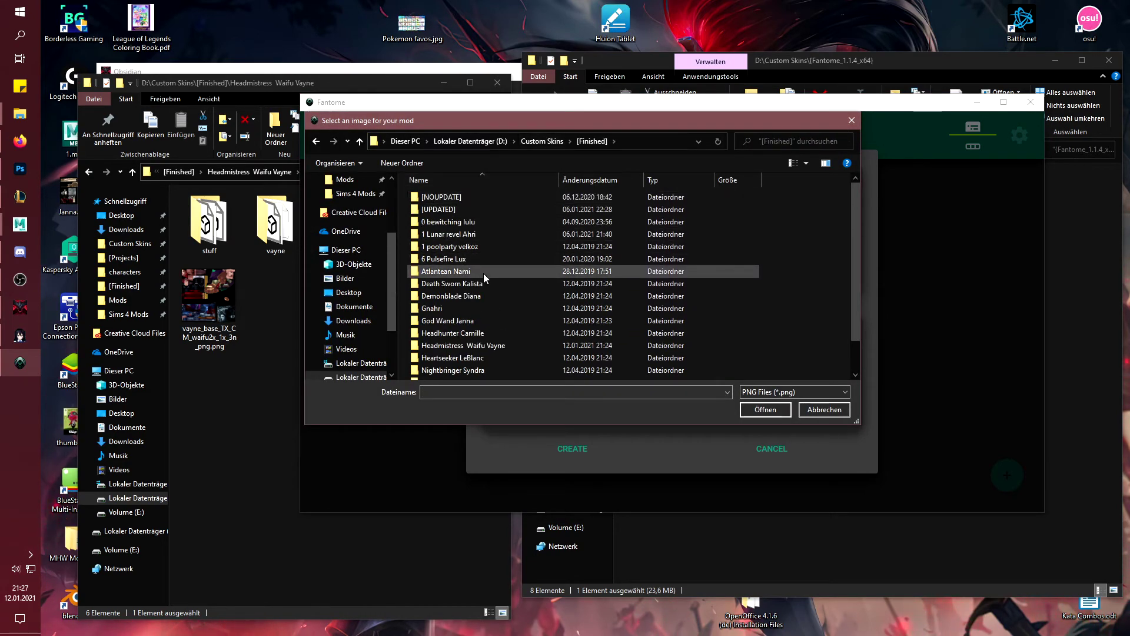
pyautogui.doubleClick(463, 346)
pyautogui.doubleClick(640, 233)
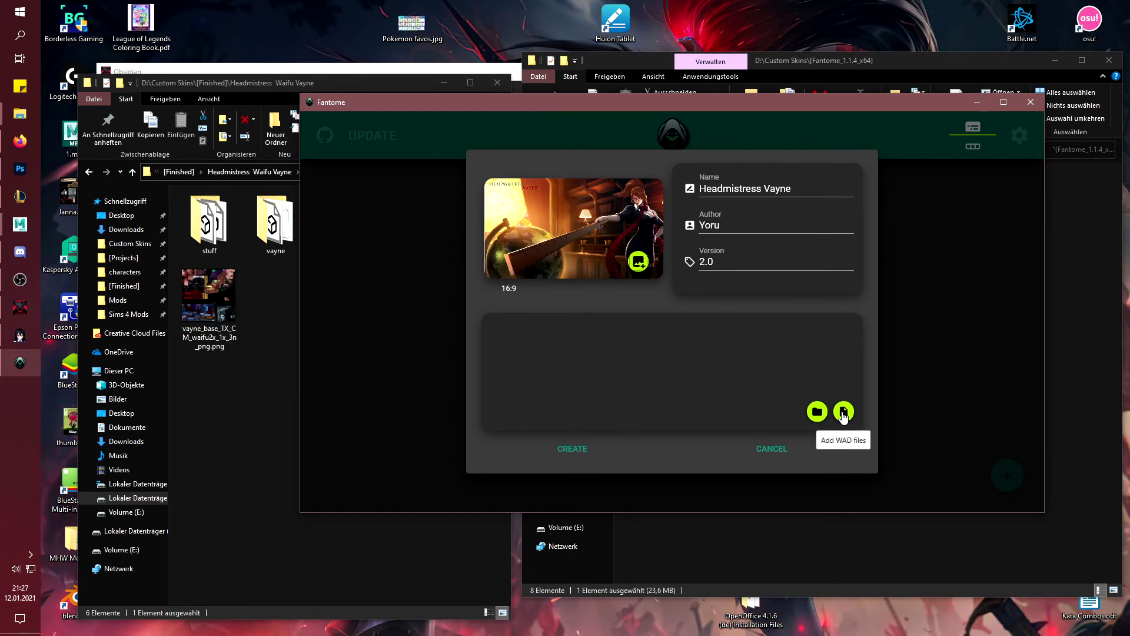
# - Add the Vayne.wad.client folder and create the Headmistress Vayne mod
pyautogui.click(841, 413)
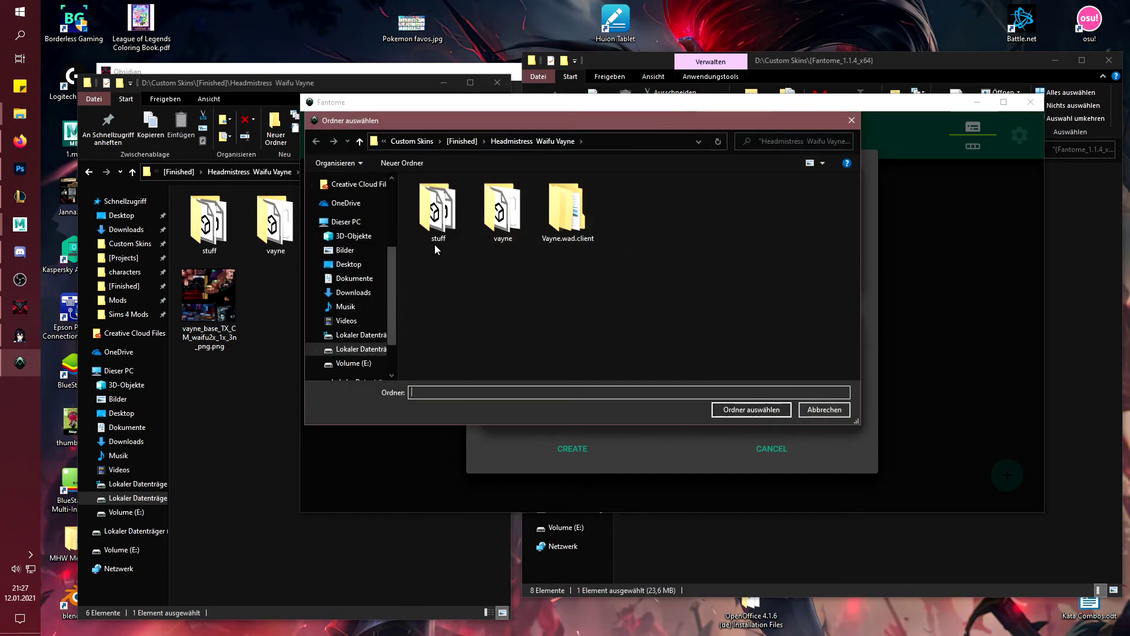
pyautogui.click(566, 217)
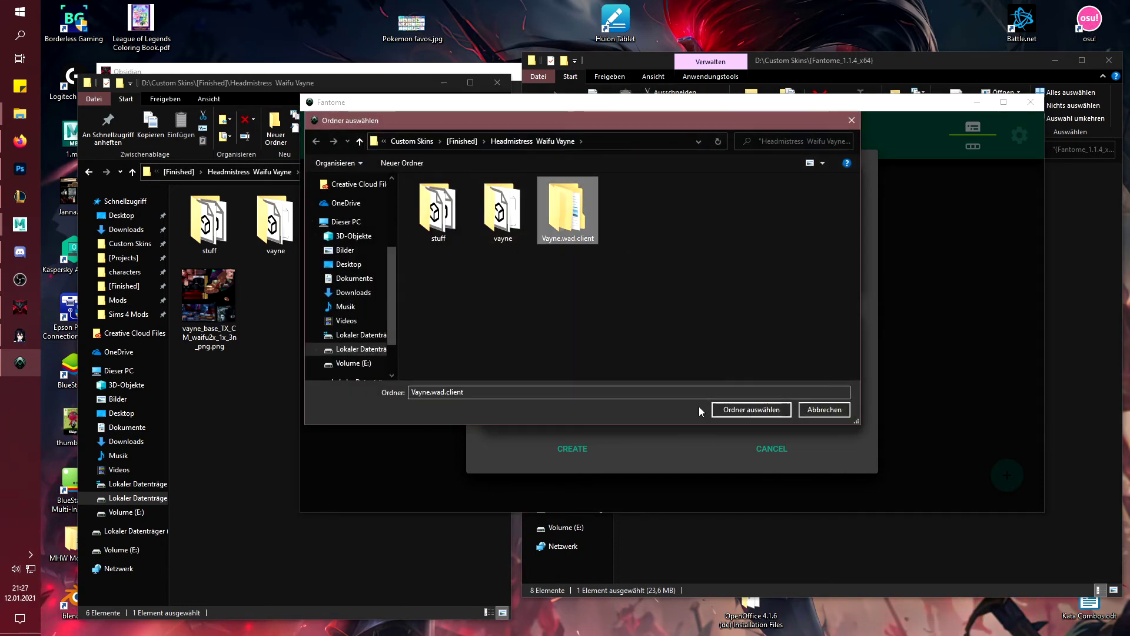
pyautogui.click(747, 408)
pyautogui.click(571, 448)
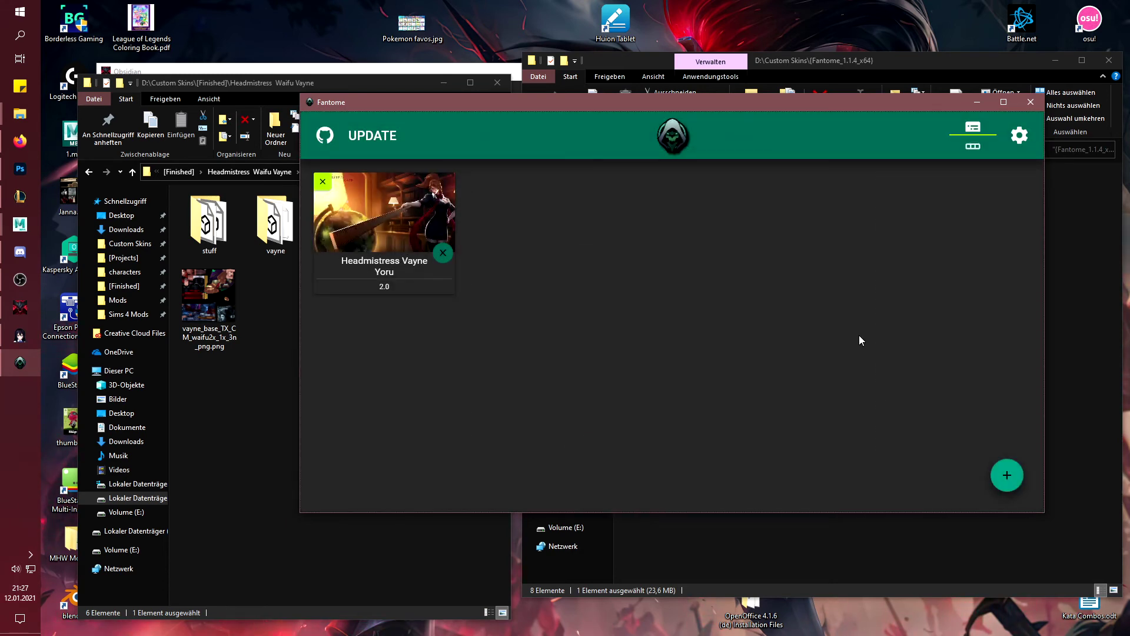
# - Copy the exported Headmistress Vayne 2.0 zip from Fantome's Mods folder into the Headmistress Waifu Vayne folder
pyautogui.click(20, 280)
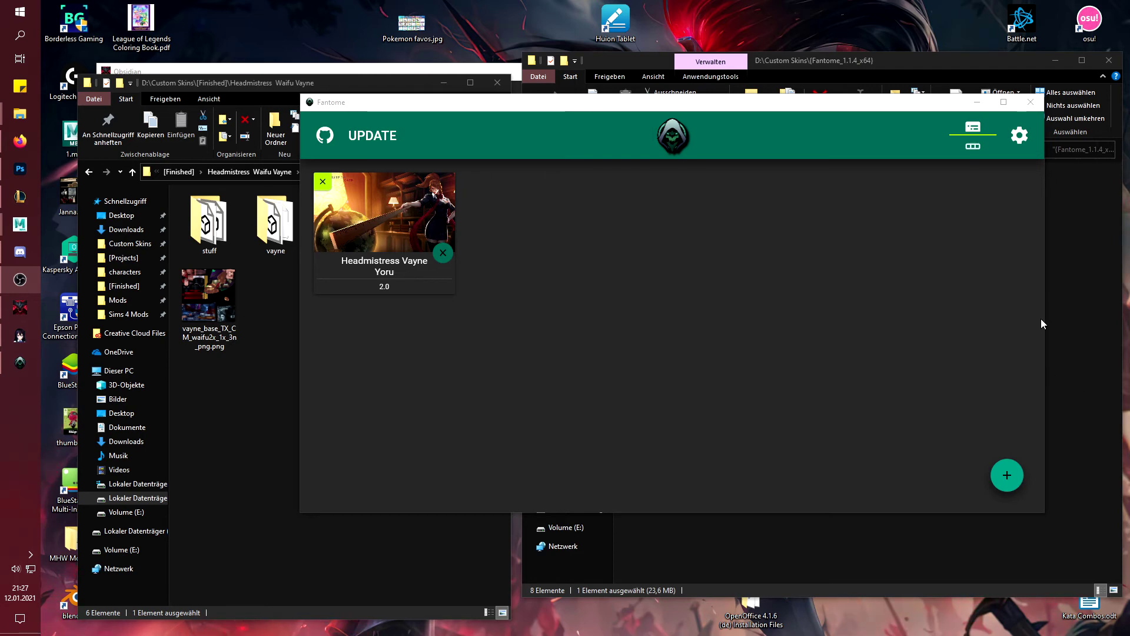
pyautogui.click(976, 101)
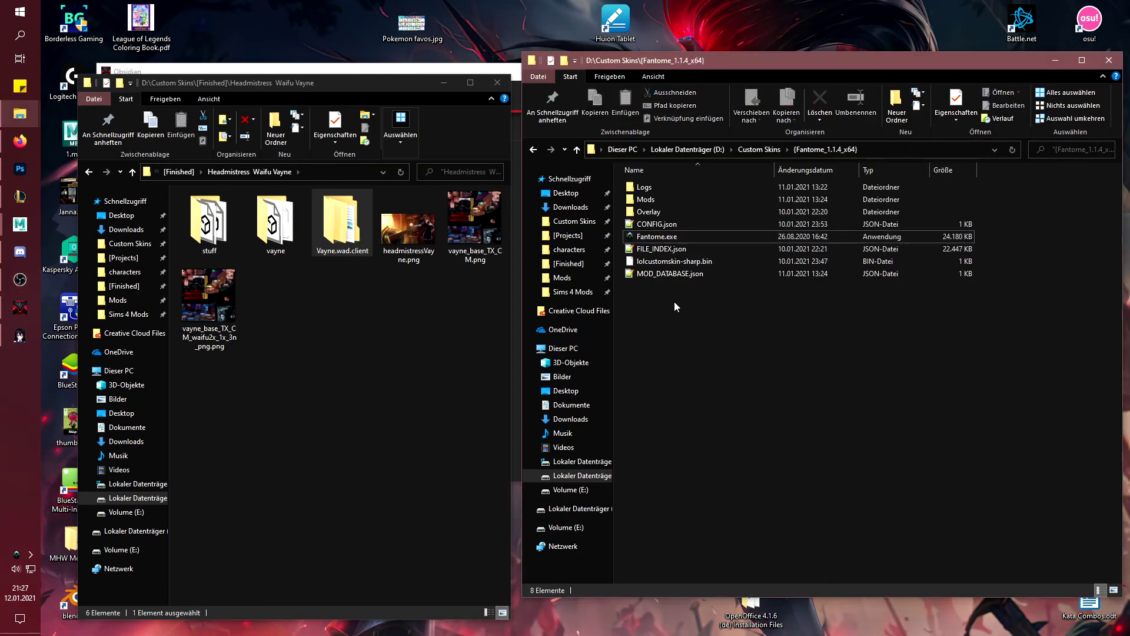
pyautogui.doubleClick(646, 200)
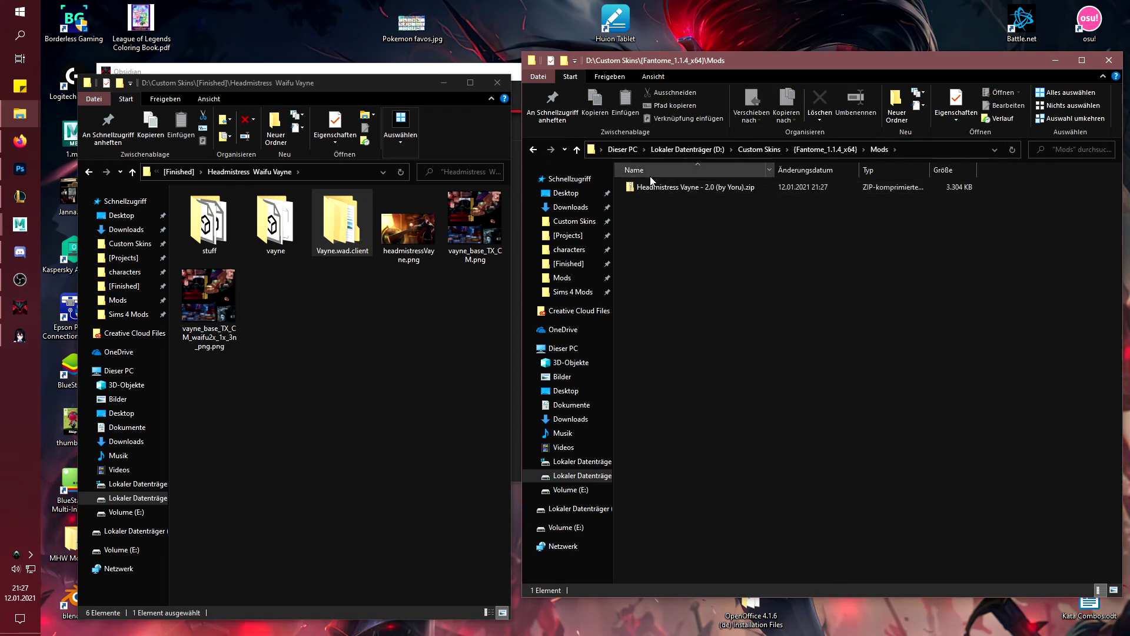
pyautogui.click(667, 191)
pyautogui.hotkey('ctrl', 'c')
pyautogui.click(432, 315)
pyautogui.hotkey('ctrl', 'v')
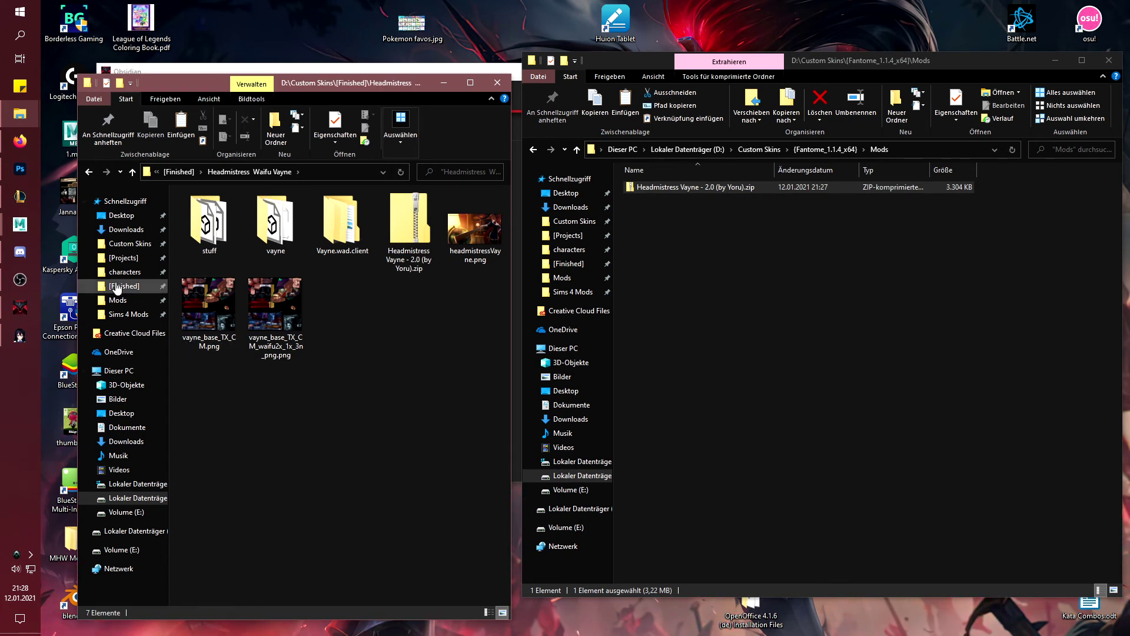
# - Start an export of the Headmistress Vayne mod from the LolCustomSkin Manager mod list
pyautogui.click(19, 336)
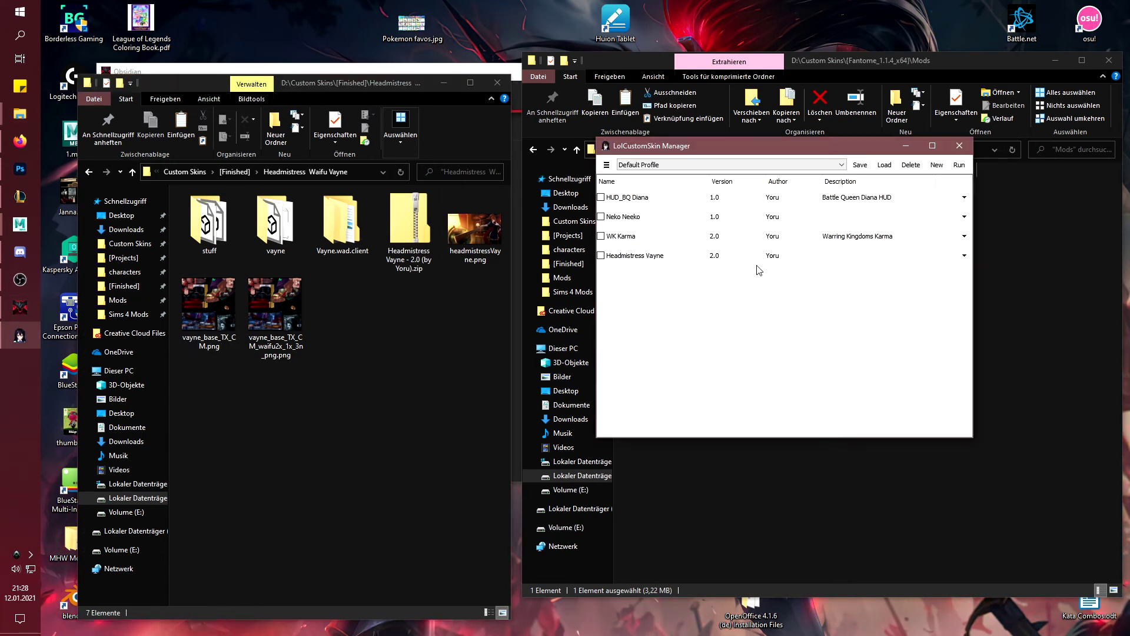
pyautogui.click(965, 257)
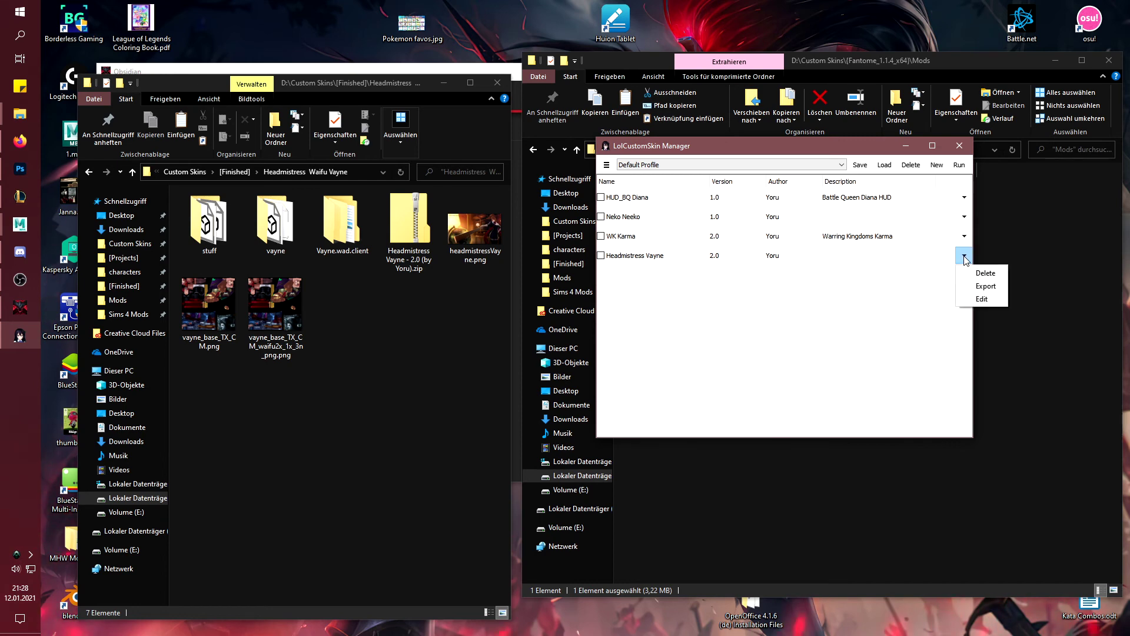
pyautogui.click(986, 287)
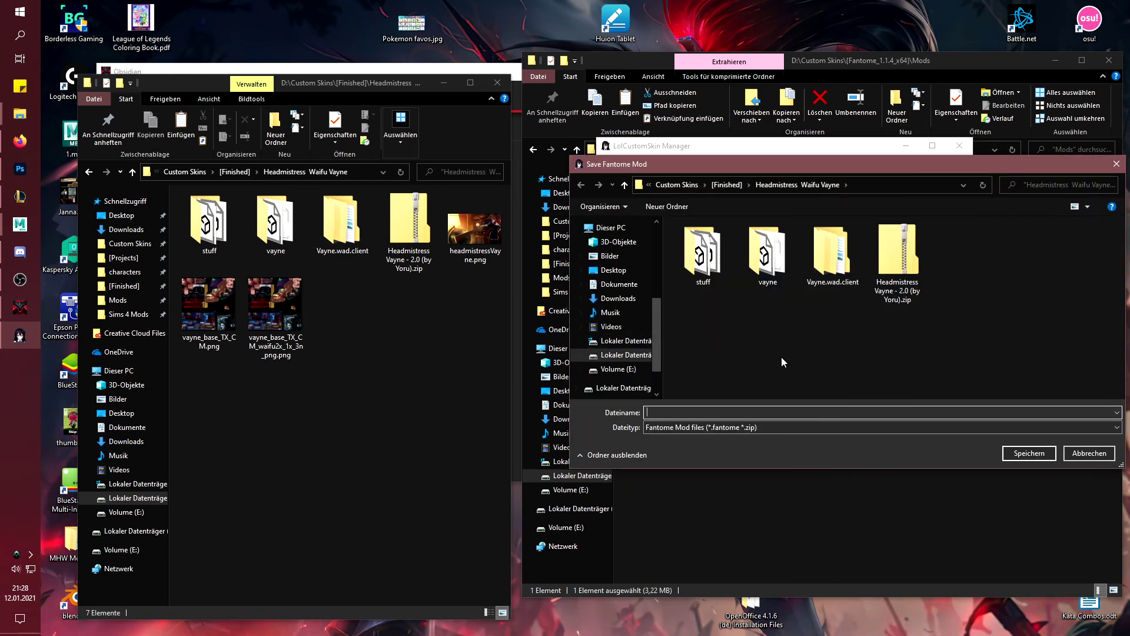
pyautogui.write('Headmistre')
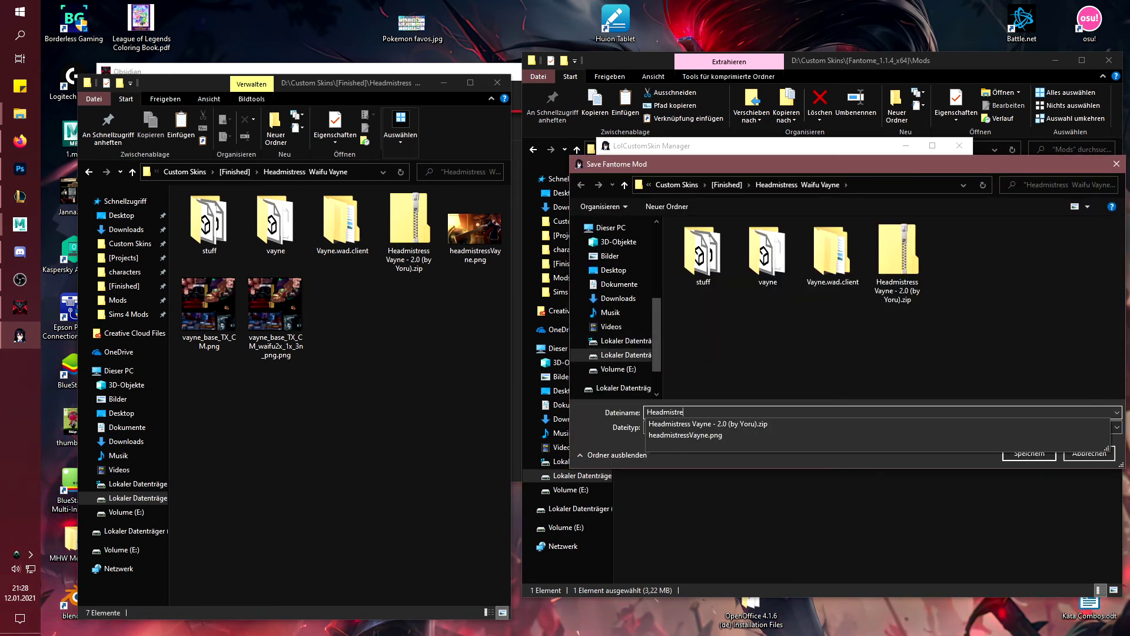
pyautogui.write('ss Vayne')
# - Save the export as Headmistress Vayne.fantome in the Headmistress Waifu Vayne folder and view it there
pyautogui.click(822, 350)
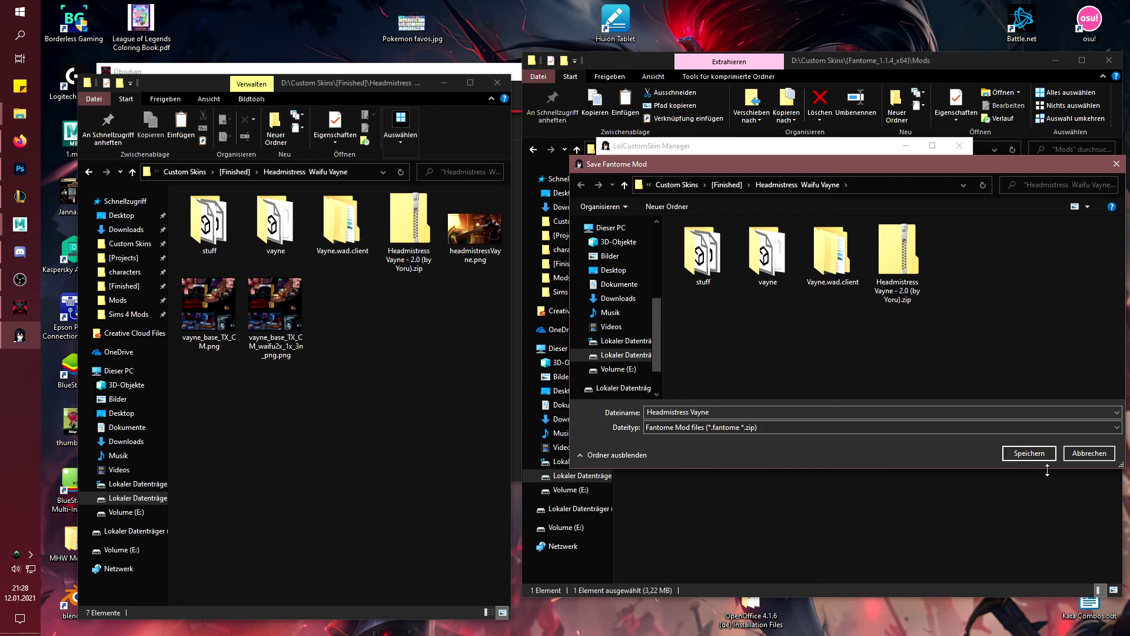
pyautogui.click(1027, 453)
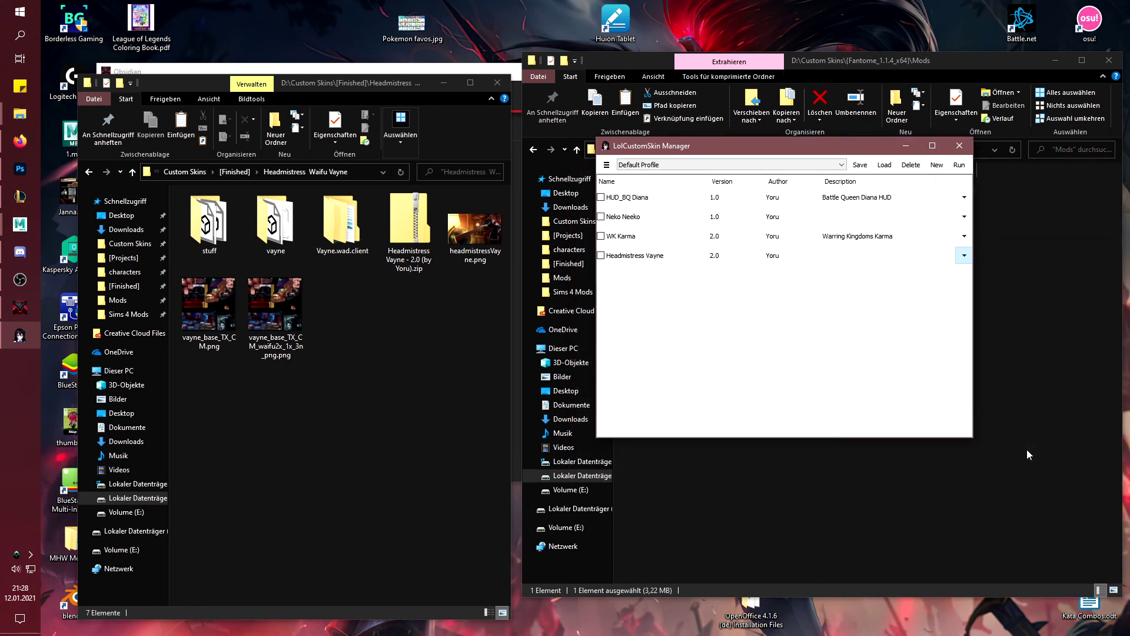
pyautogui.click(422, 435)
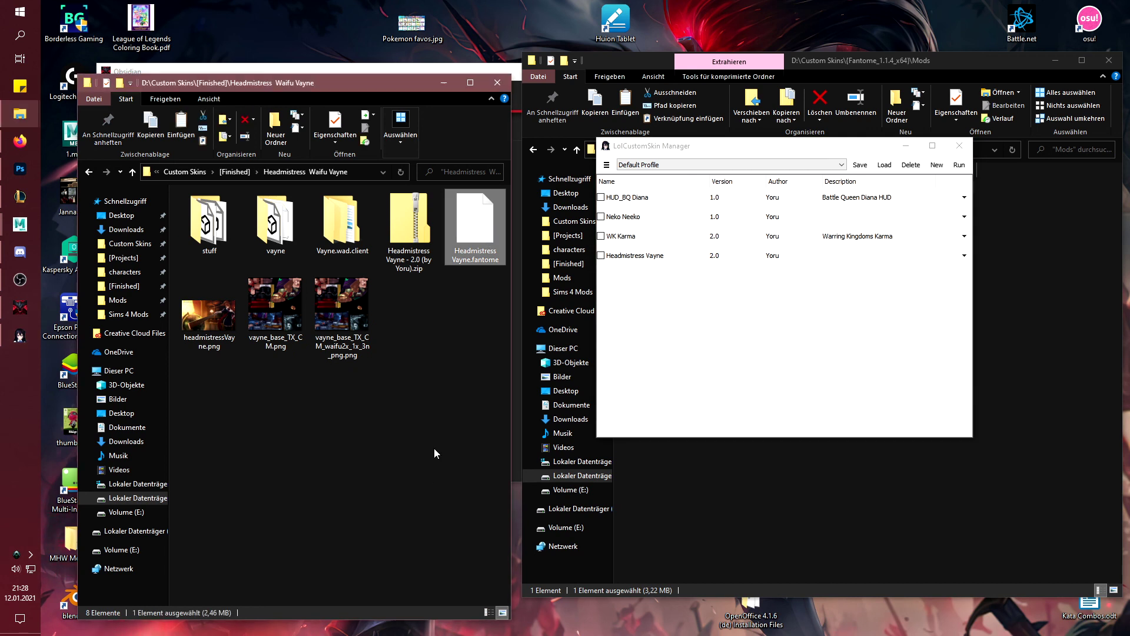